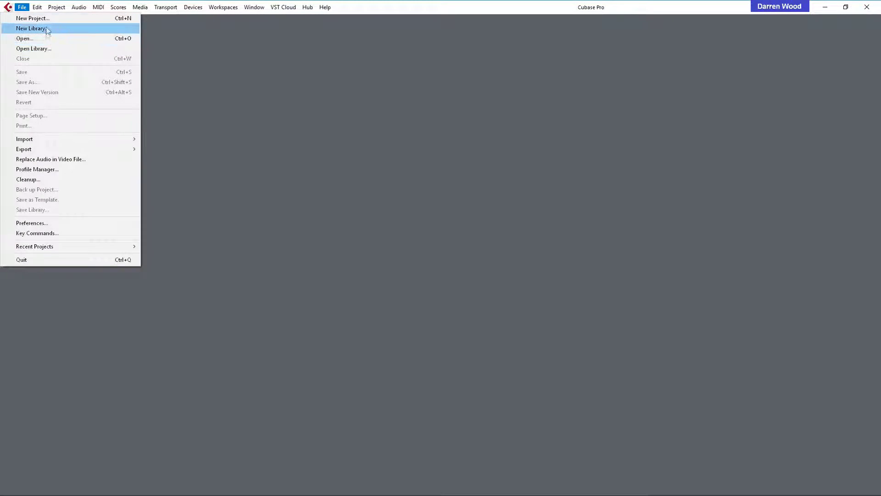
Create an Empty project from the Steinberg Hub and show the floating Transport Panel.
left_click(54, 18)
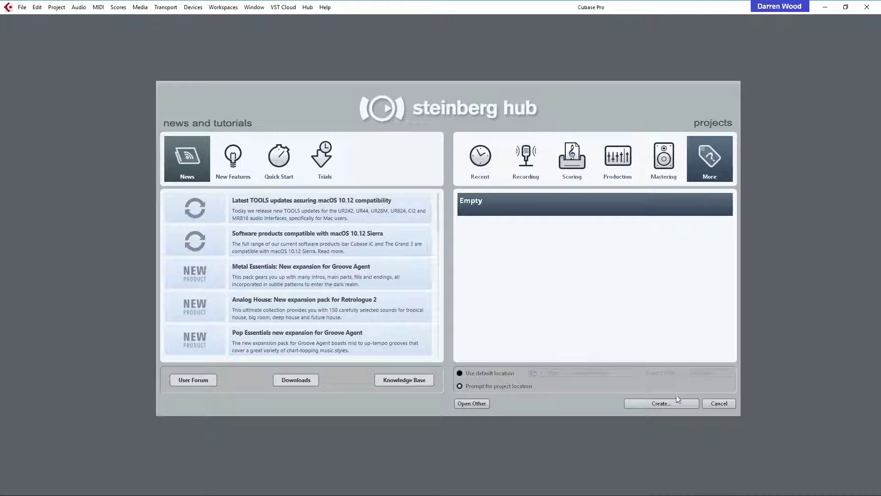
left_click(668, 403)
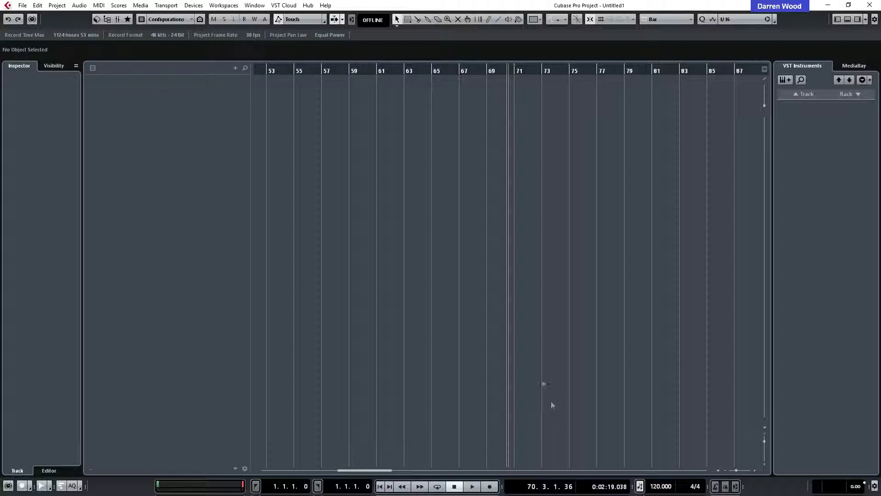
key("F2")
key("F2")
Show the floating Transport Panel from the Transport menu, move it up-left, then close it.
left_click(166, 5)
left_click(150, 17)
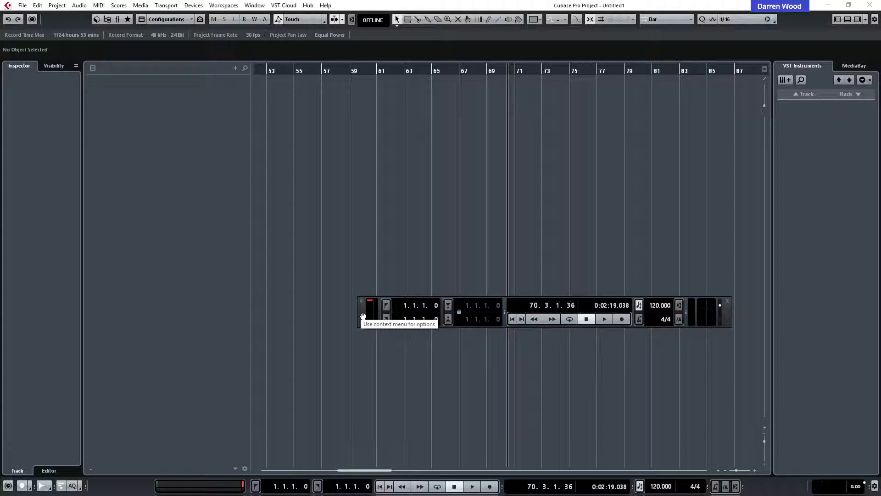
left_click_drag(362, 315, 263, 245)
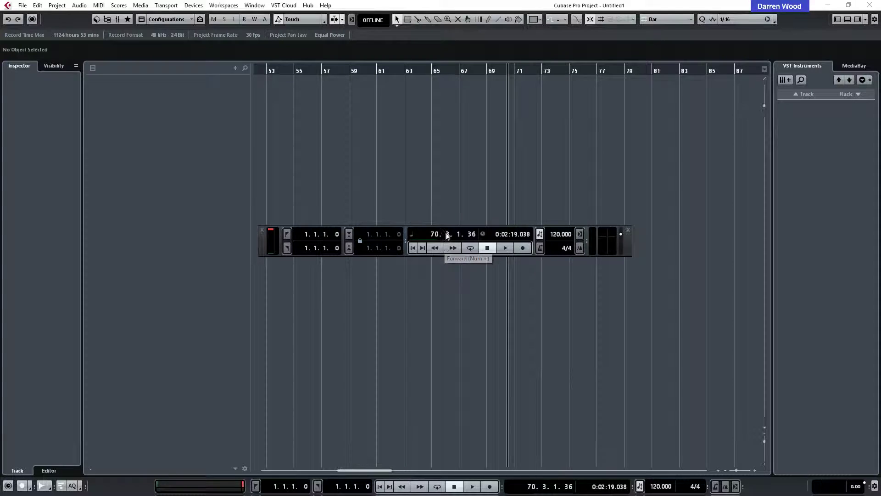
key("F2")
key("F2")
key("F2")
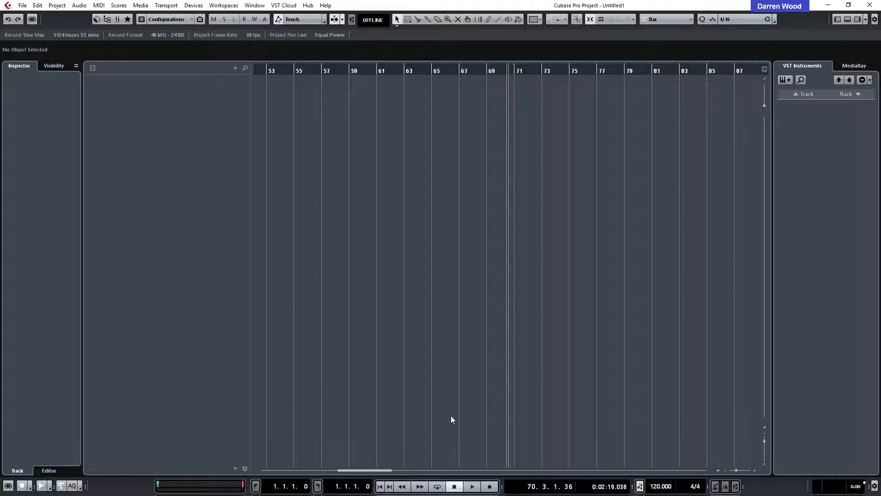
Start and stop playback, then return the playhead to the start position.
key("space")
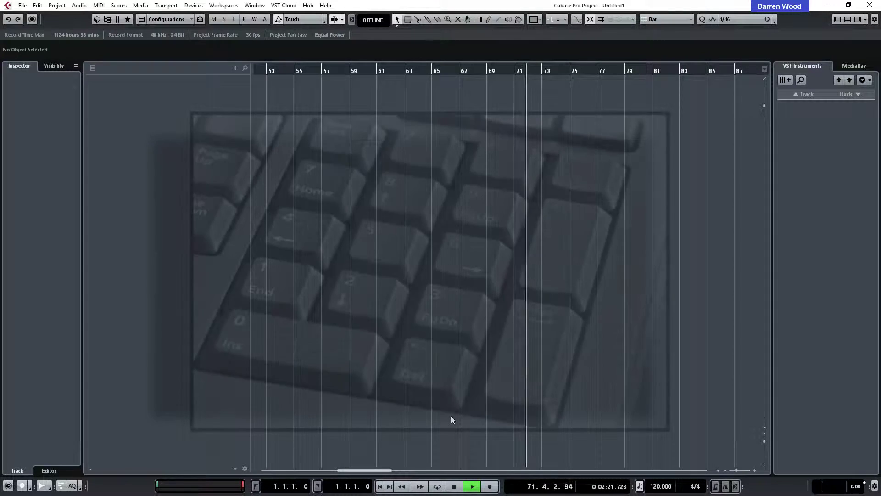
key("KP_0")
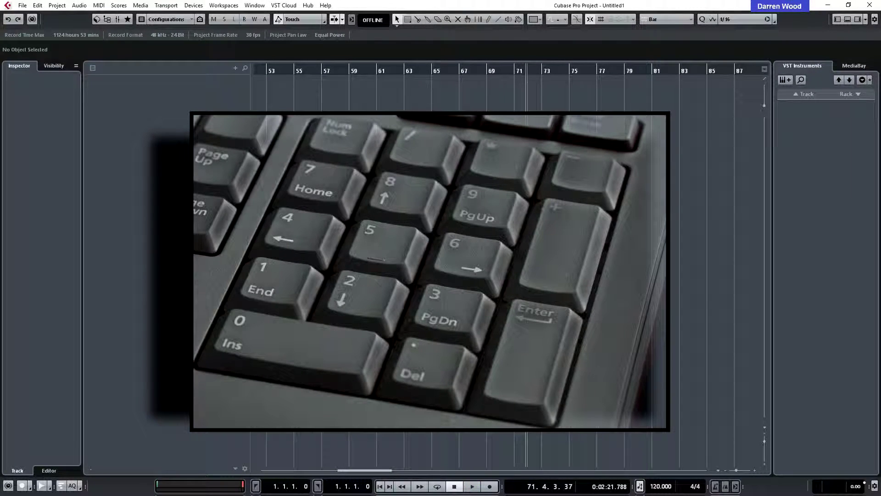
key("KP_Subtract")
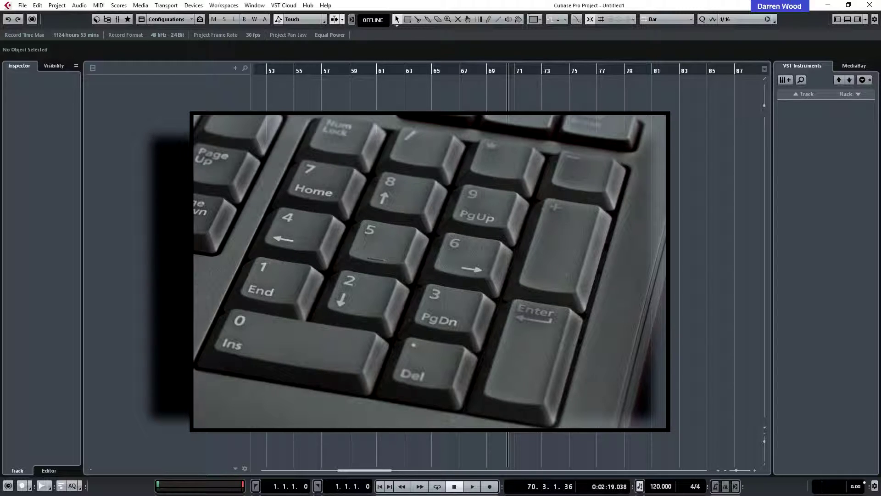
Toggle recording on and off during playback twice, stopping with the playhead at 74.2.1.73.
key("KP_Multiply")
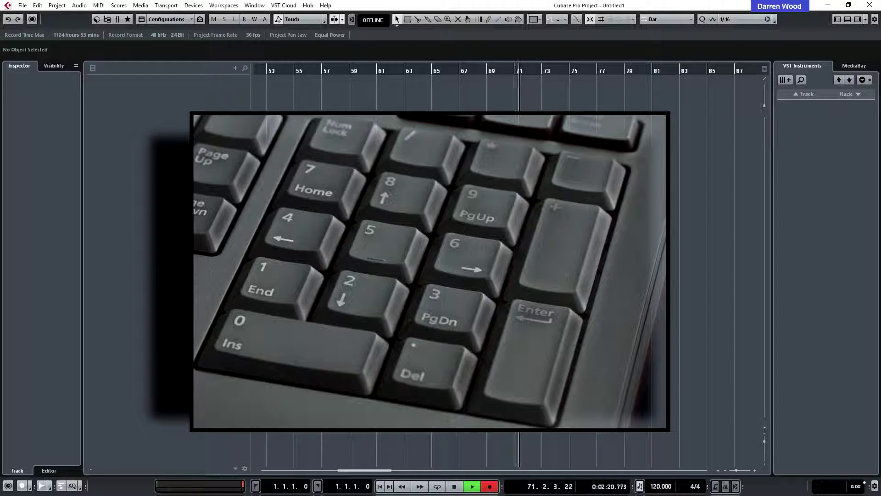
key("KP_Multiply")
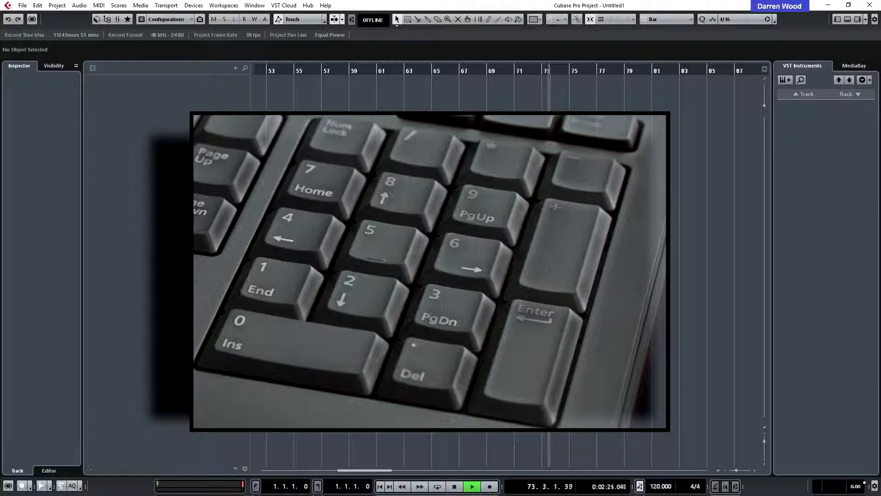
key("KP_0")
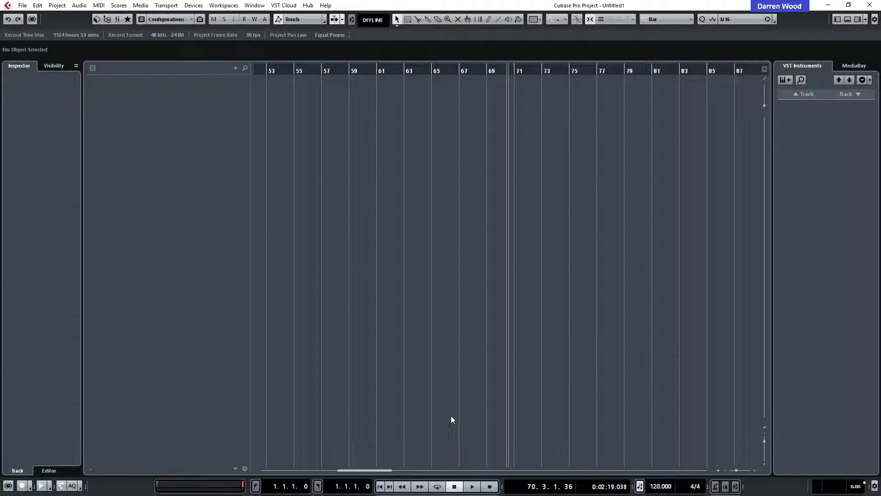
key("KP_Enter")
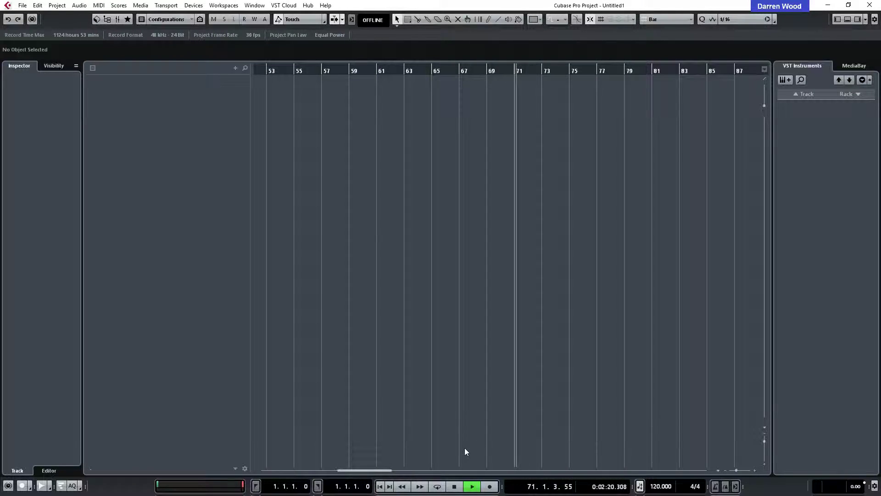
key("KP_Multiply")
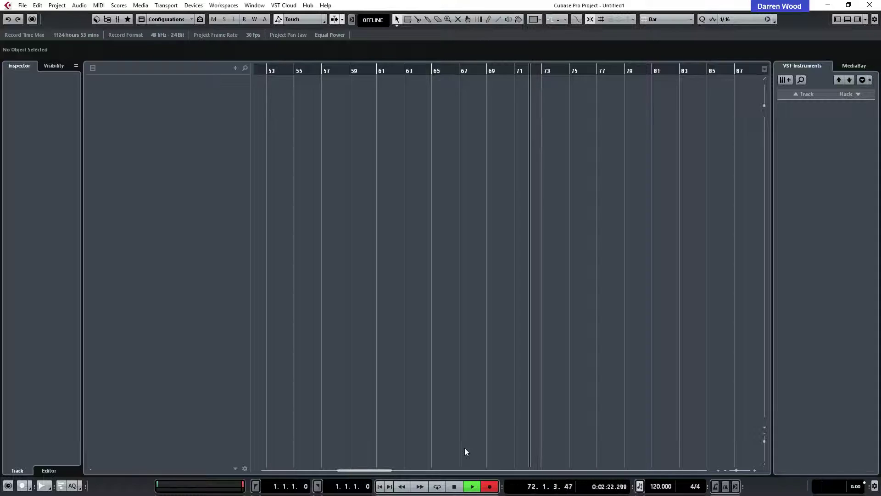
key("KP_Multiply")
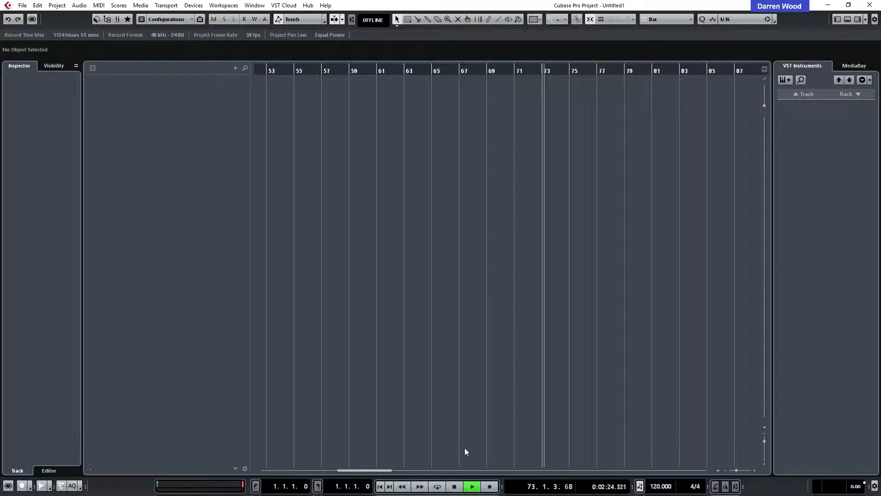
key("space")
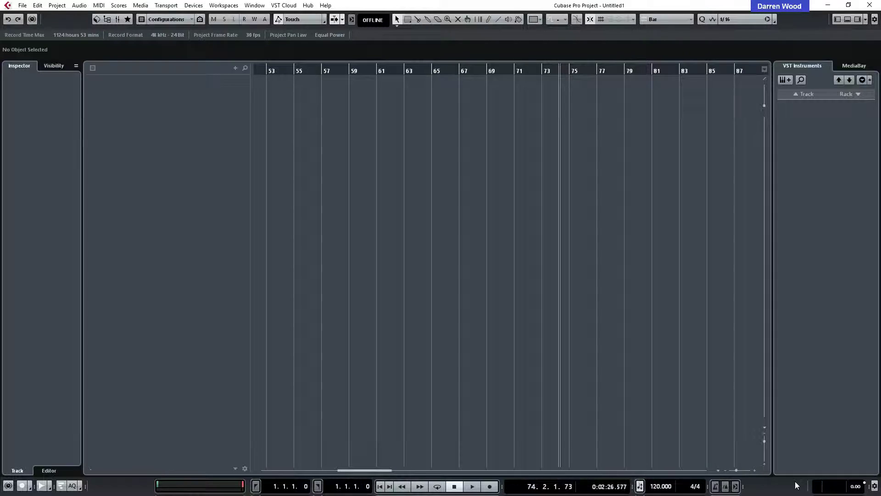
Choose Show All in the transport bar's gear menu and reopen the floating Transport Panel.
left_click(874, 487)
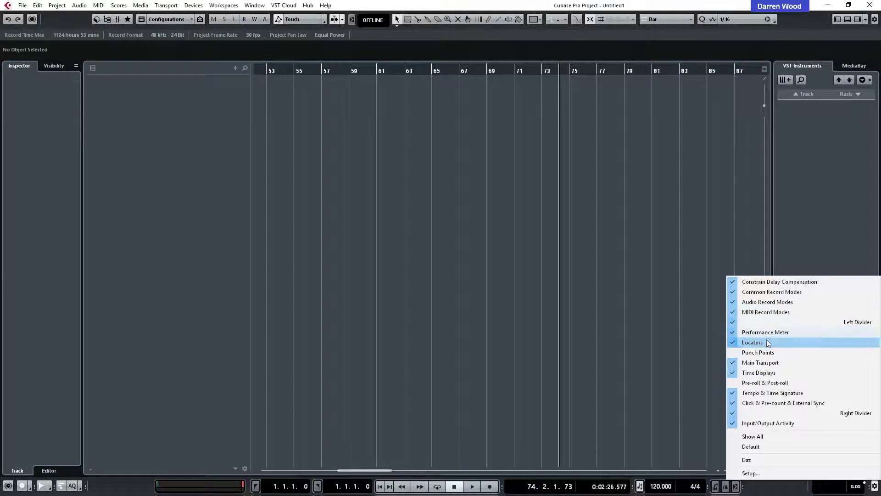
left_click(764, 437)
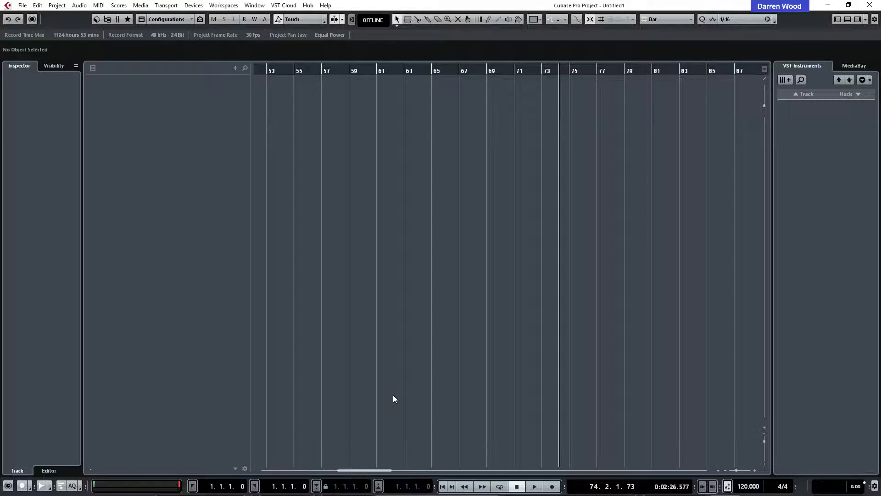
key("F2")
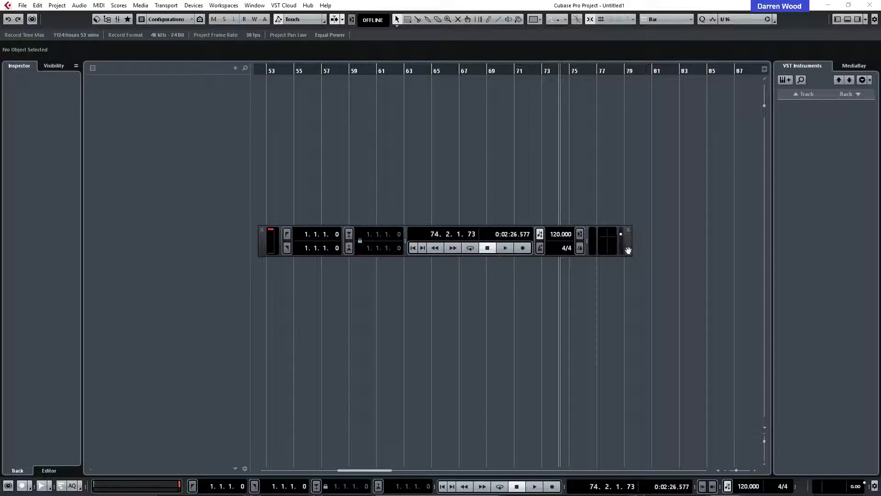
Move the floating Transport Panel down-right into the lower project area.
left_click_drag(628, 250, 737, 385)
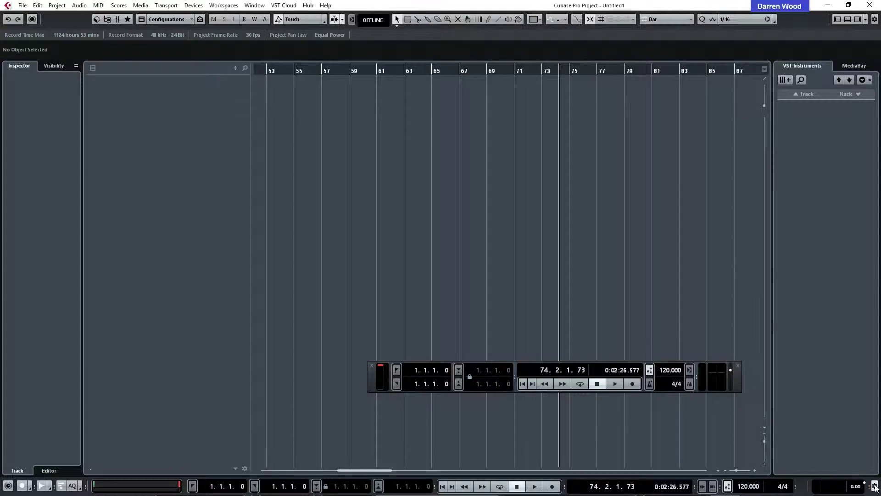
left_click(875, 487)
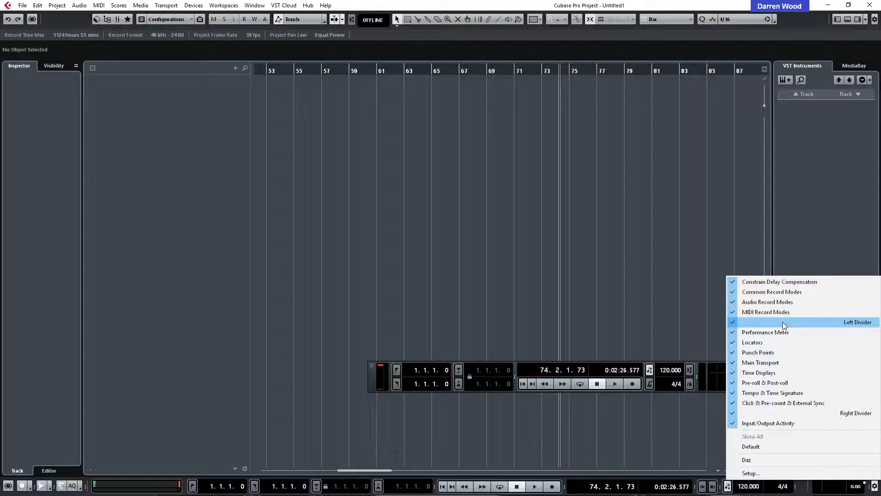
Load the Daz transport bar layout preset from the section options menu.
left_click(757, 475)
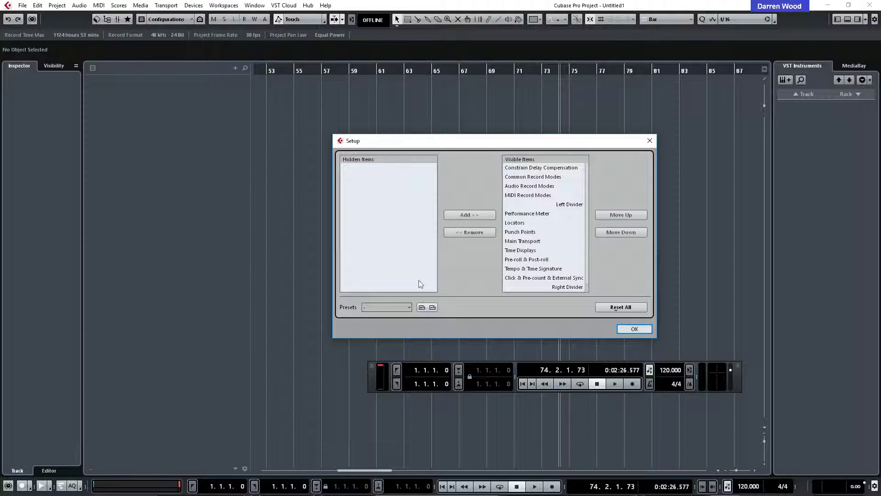
left_click(421, 308)
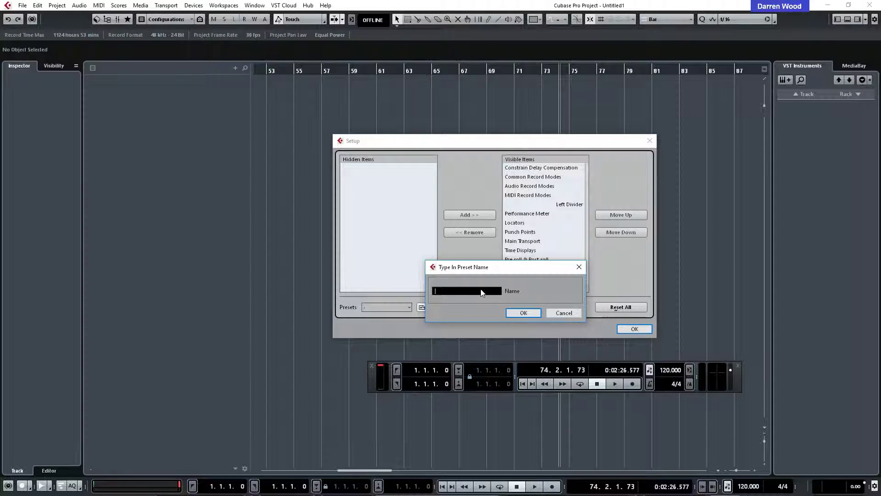
left_click(561, 312)
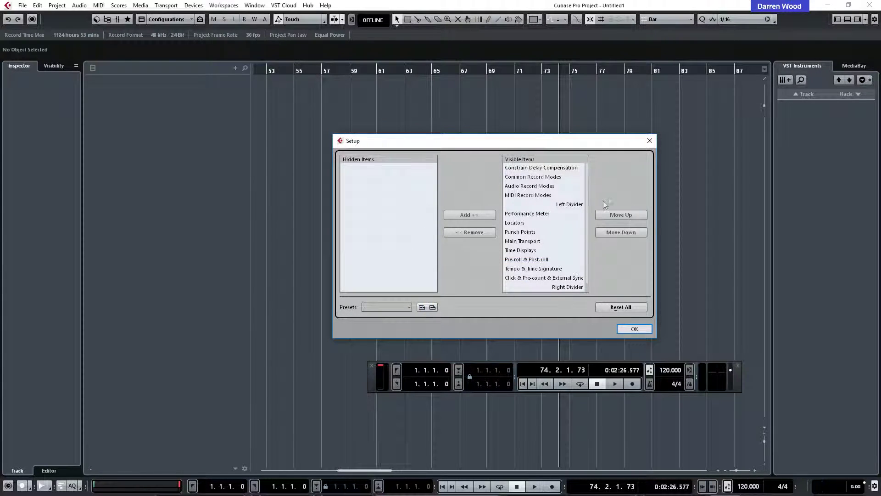
left_click(654, 141)
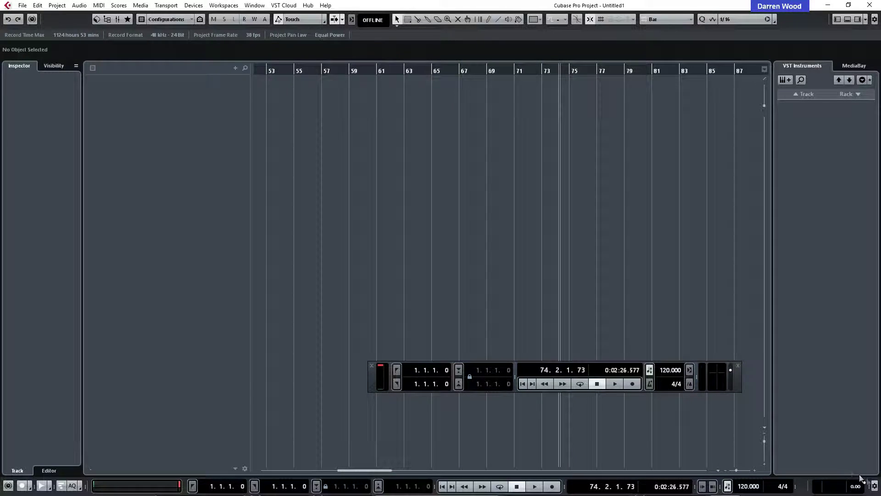
left_click(875, 486)
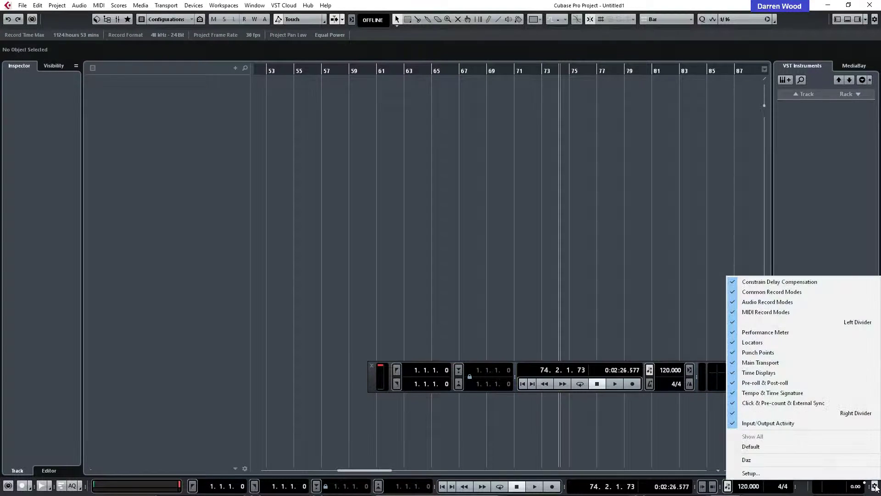
left_click(755, 459)
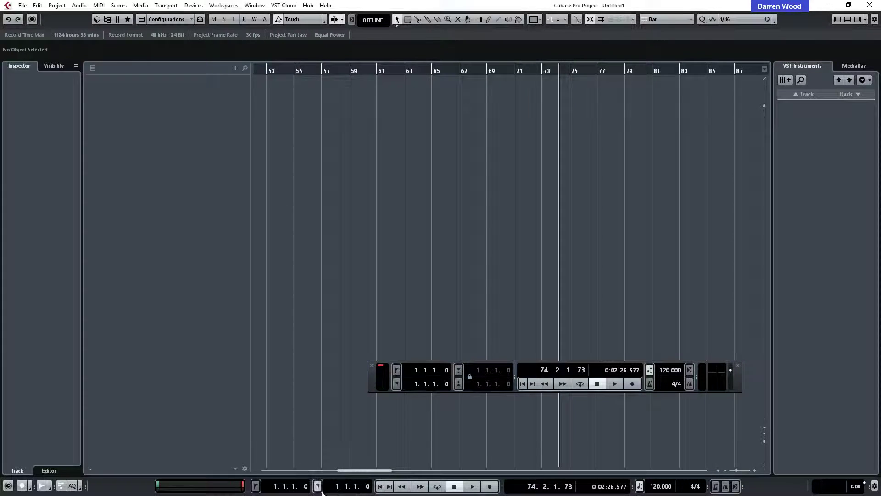
Save the transport bar layout as preset 'Daz', overwriting the existing one, and close Setup.
left_click(874, 485)
left_click(759, 474)
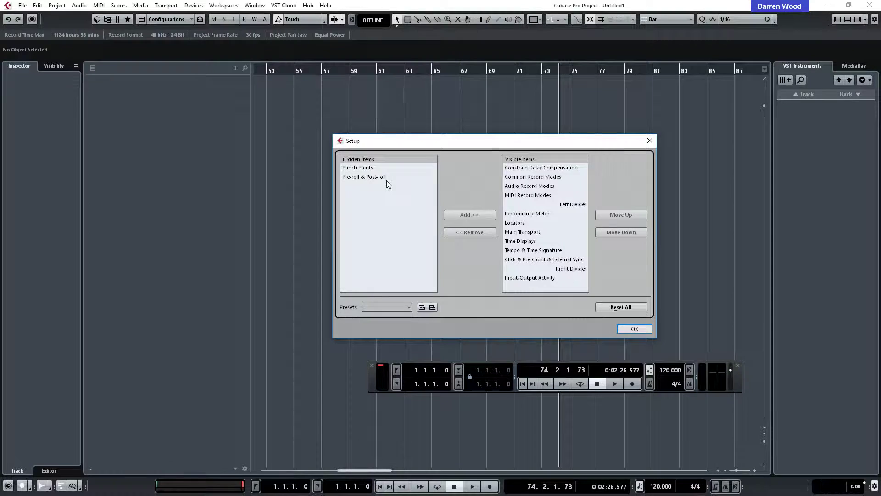
left_click(422, 308)
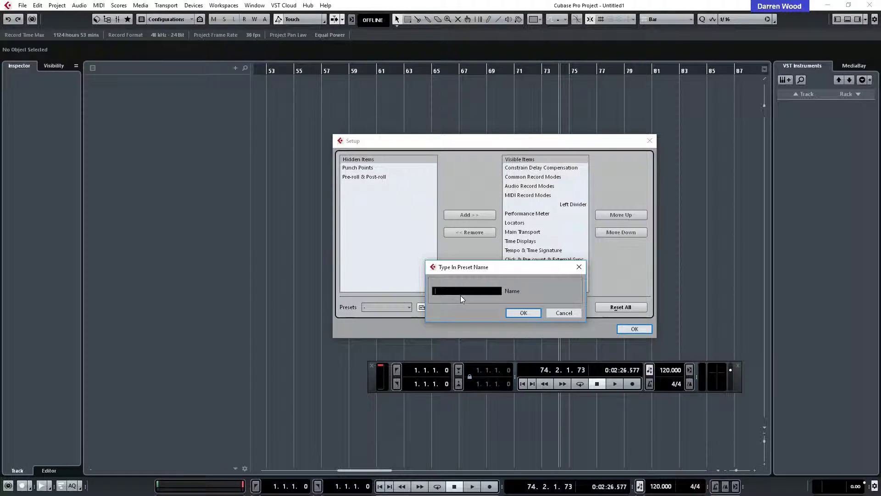
type("Daz")
left_click(523, 313)
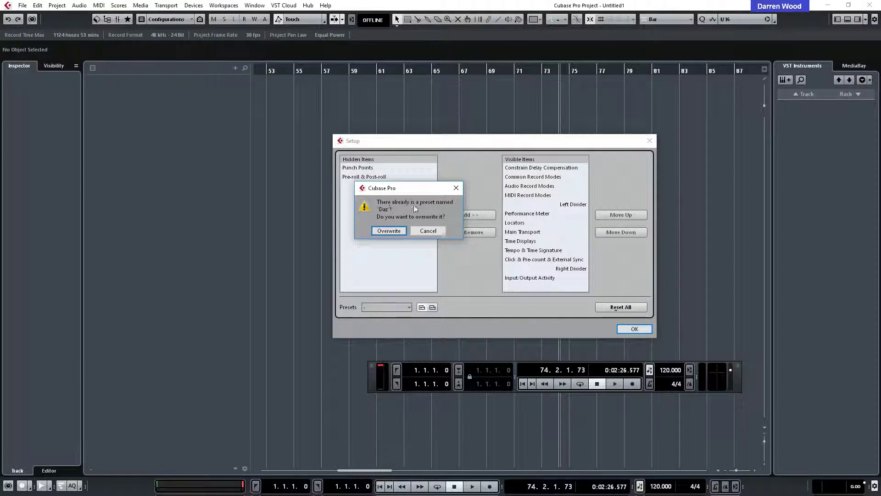
left_click(389, 233)
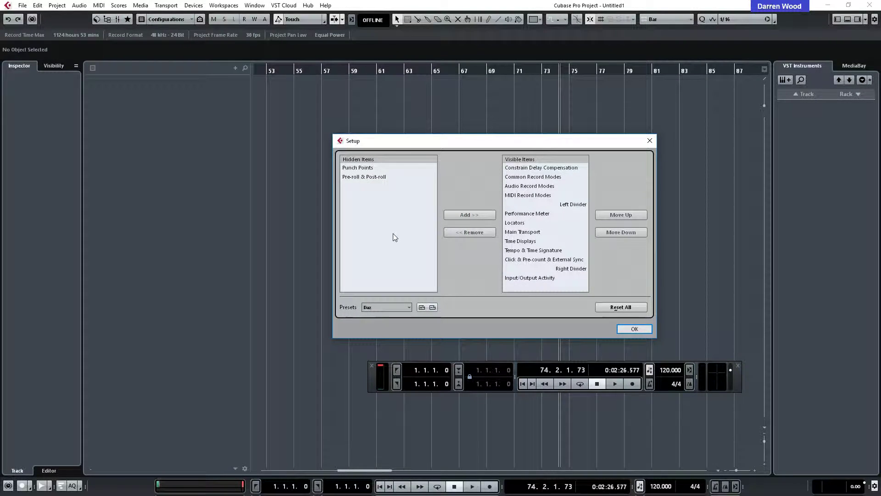
left_click(633, 329)
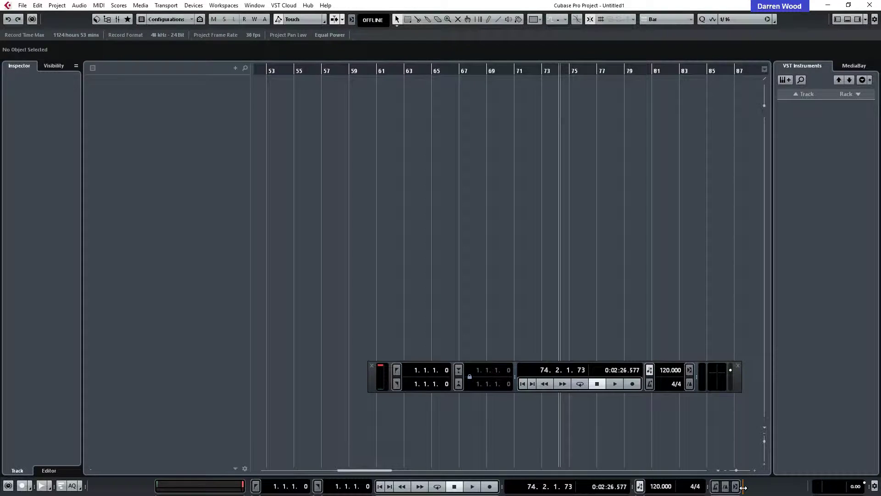
Resize the transport bar sections, widening the record-mode area until New Parts shows.
mouse_move(757, 487)
left_mouse_down()
mouse_move(681, 486)
mouse_move(761, 491)
left_mouse_up()
left_click_drag(707, 486, 638, 486)
left_click_drag(87, 486, 156, 488)
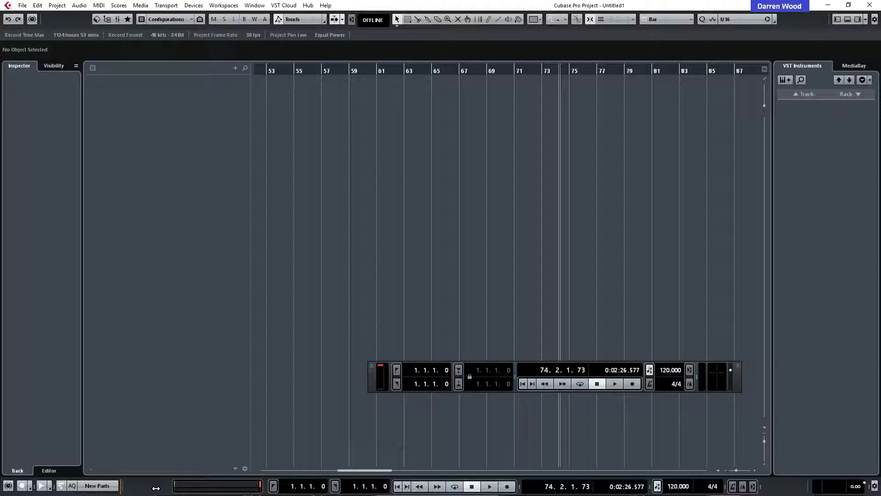
Check the MIDI record mode options and collapse the record-mode area to a compact icon.
left_click(97, 486)
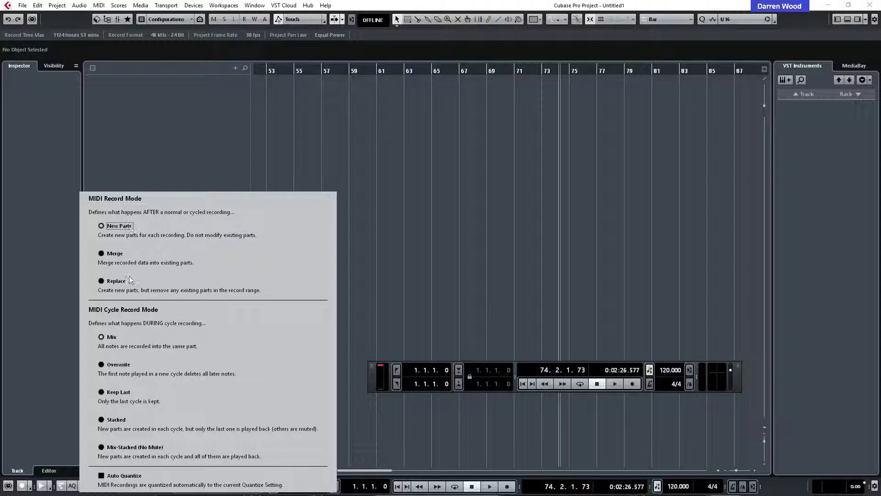
left_click(366, 429)
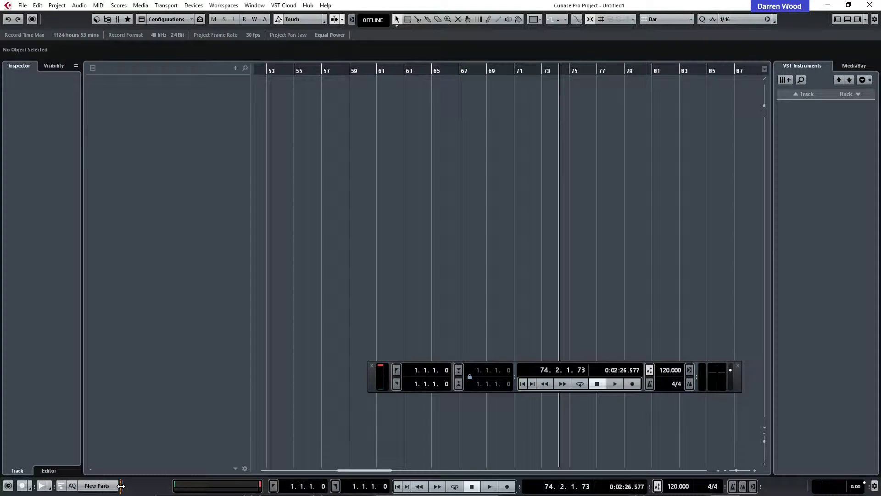
left_click_drag(121, 485, 88, 491)
left_click(81, 489)
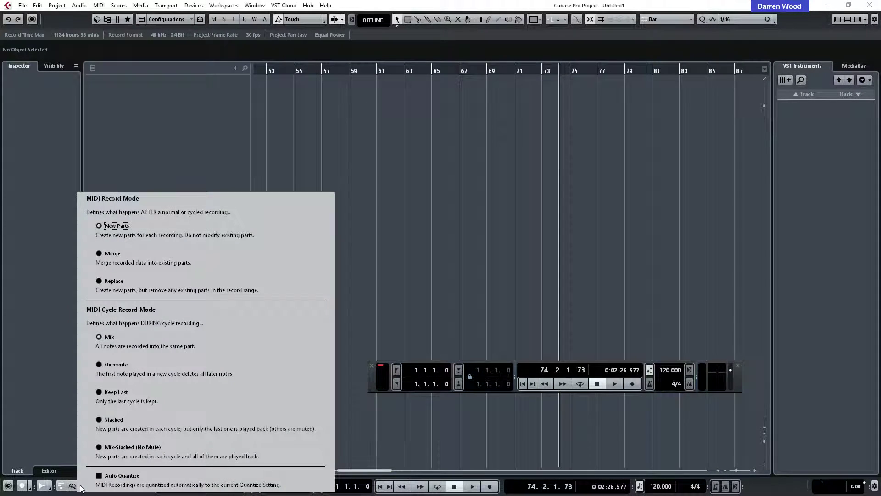
left_click(45, 444)
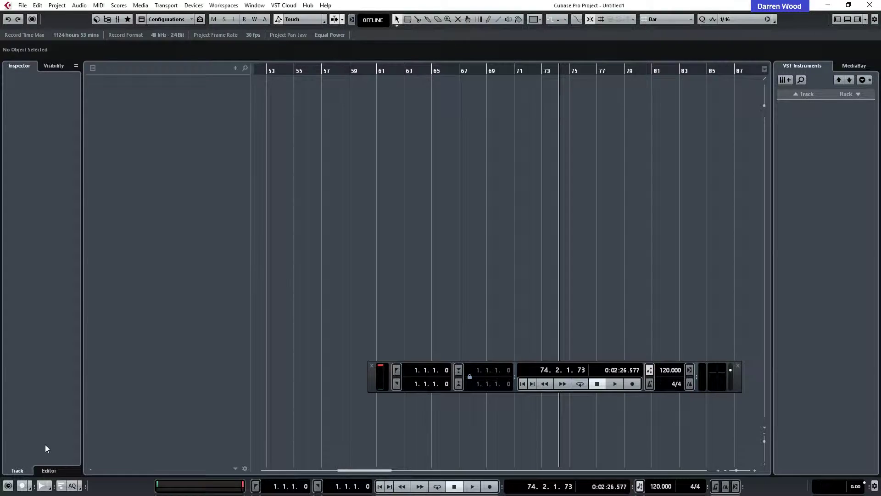
Widen the record modes to show Punch In/Out, then collapse them back to compact icons.
left_click_drag(54, 487, 78, 485)
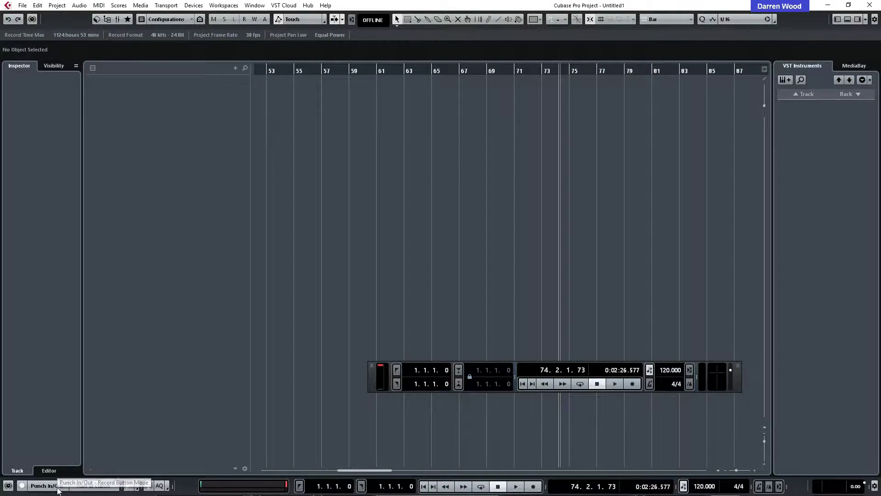
left_click(55, 486)
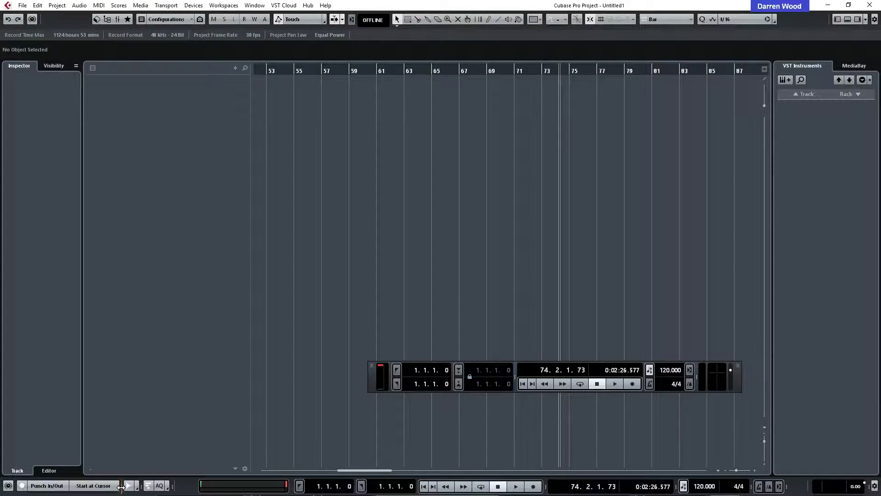
left_click_drag(120, 486, 78, 486)
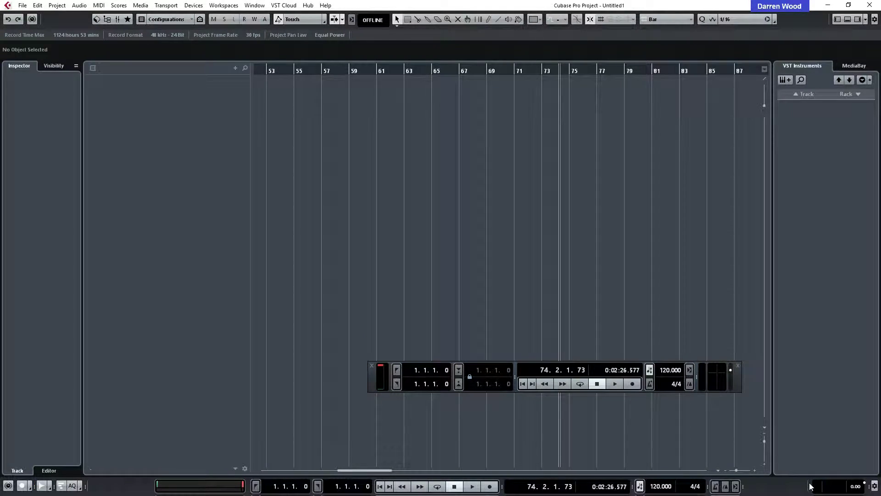
left_click(874, 486)
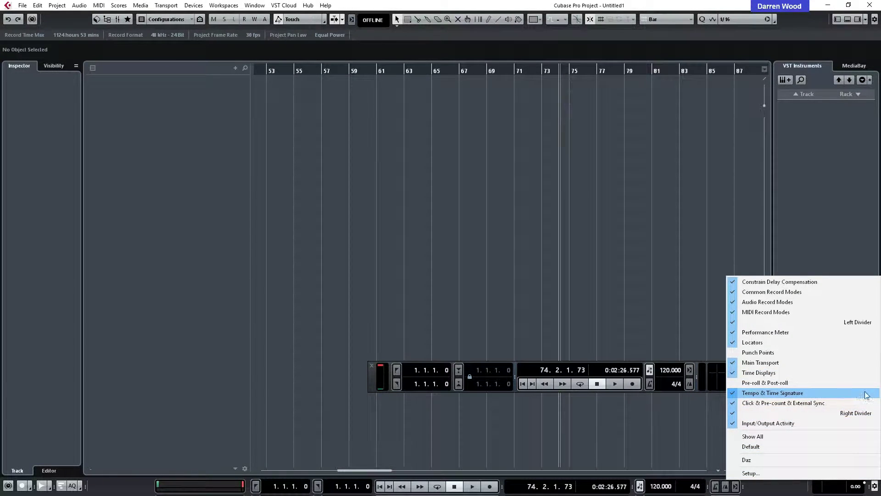
left_click(732, 413)
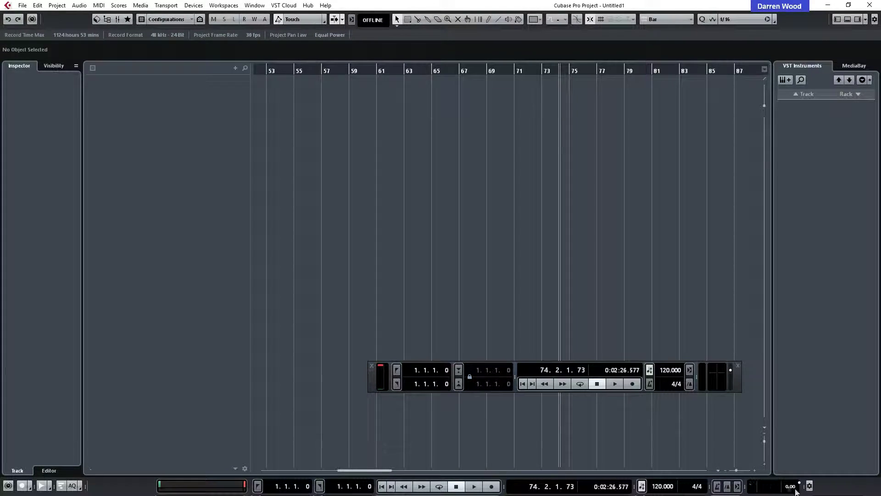
left_click(809, 486)
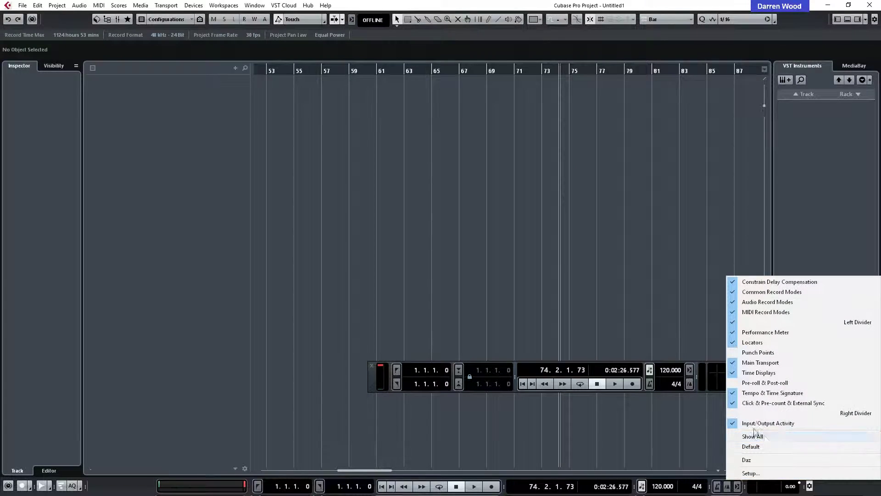
left_click(730, 413)
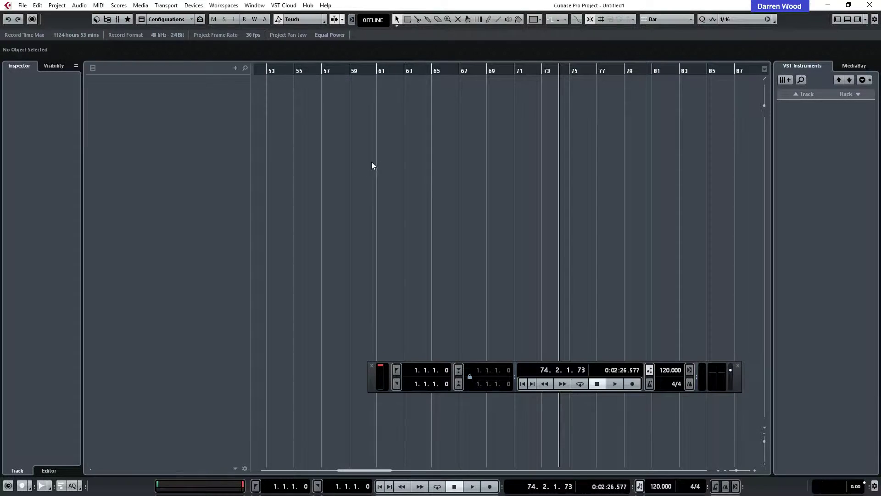
left_click(191, 7)
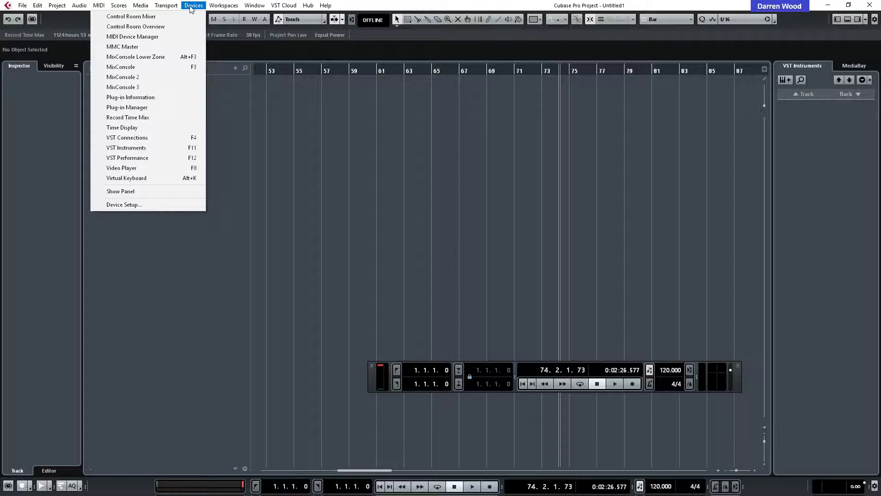
Open VST Connections, view Outputs, then return to the Inputs bus list and its presets.
left_click(153, 141)
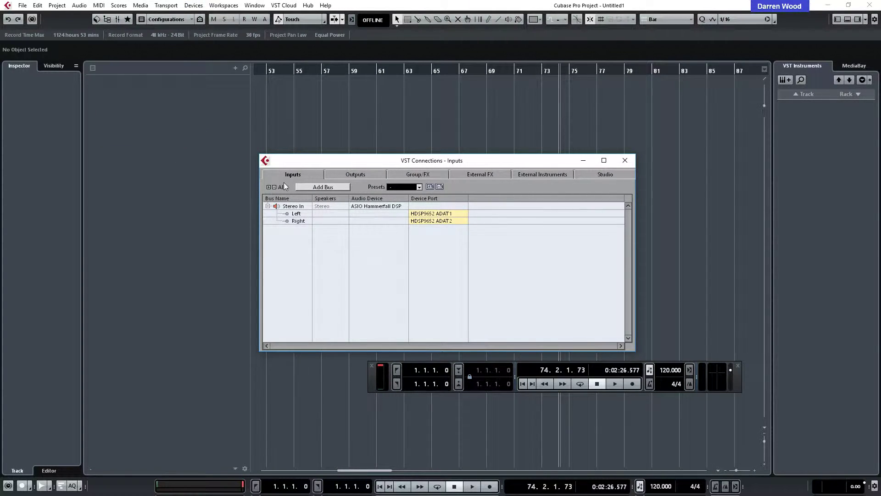
left_click(355, 175)
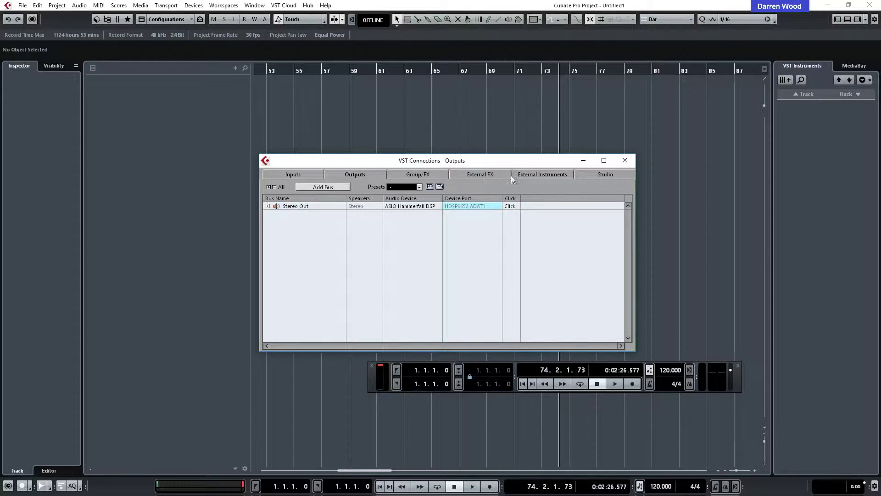
left_click(295, 176)
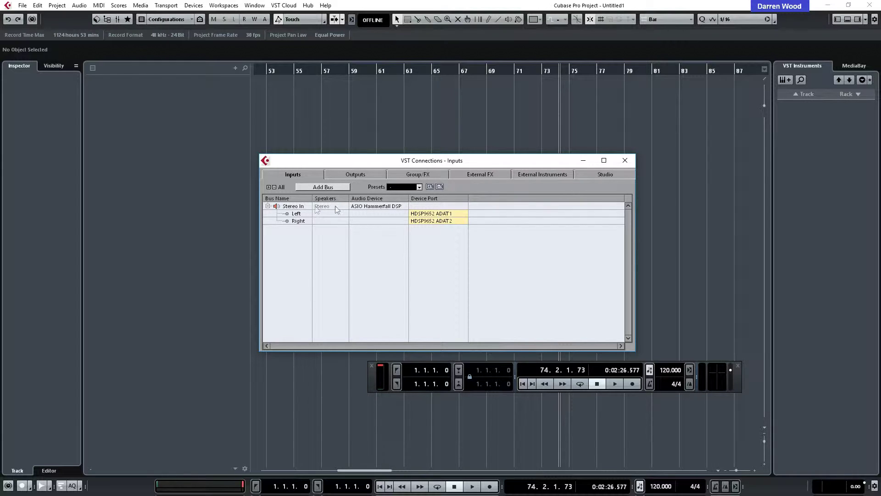
left_click(419, 187)
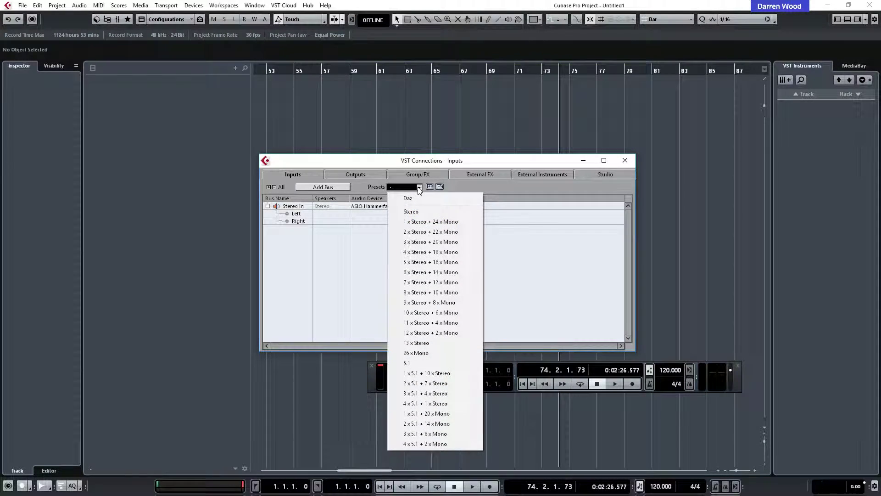
Load the Daz connection preset for both the Inputs and Outputs buses.
left_click(414, 198)
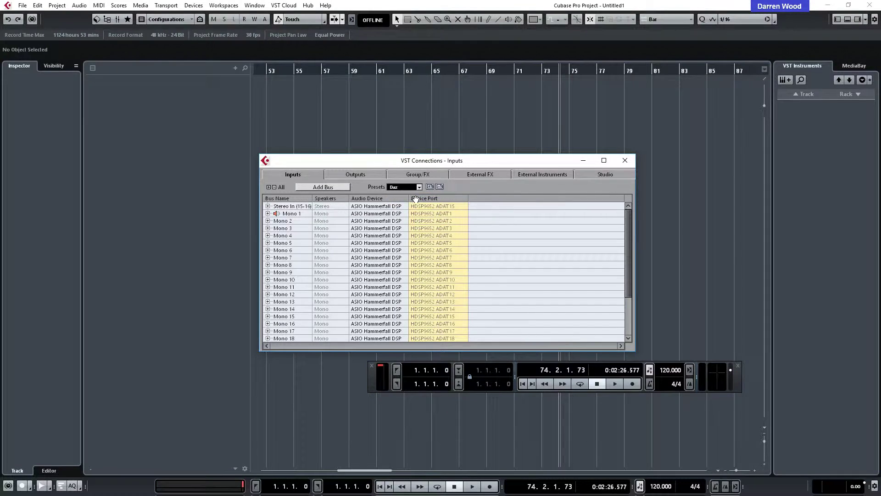
mouse_move(627, 239)
left_mouse_down()
mouse_move(629, 308)
mouse_move(630, 228)
left_mouse_up()
left_click(357, 174)
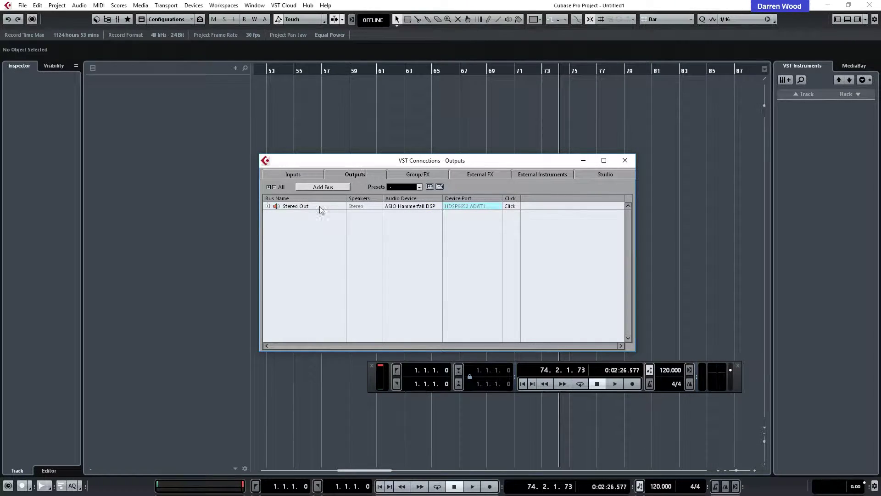
left_click(420, 186)
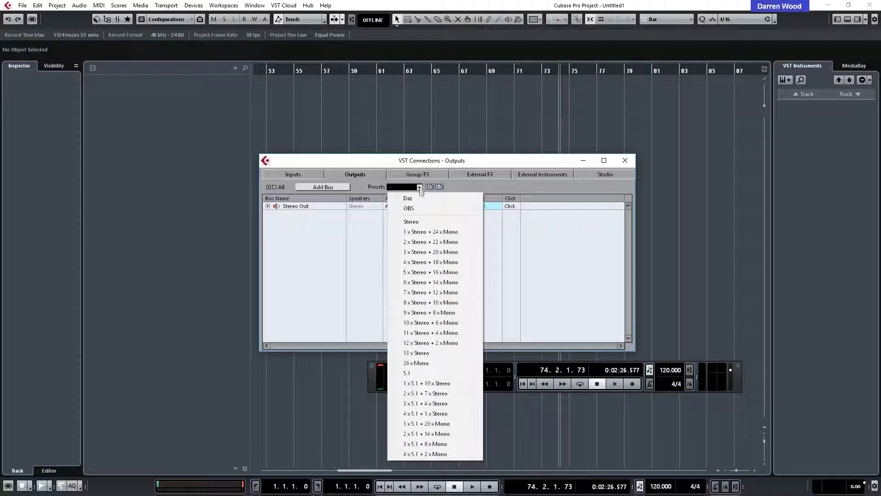
left_click(419, 197)
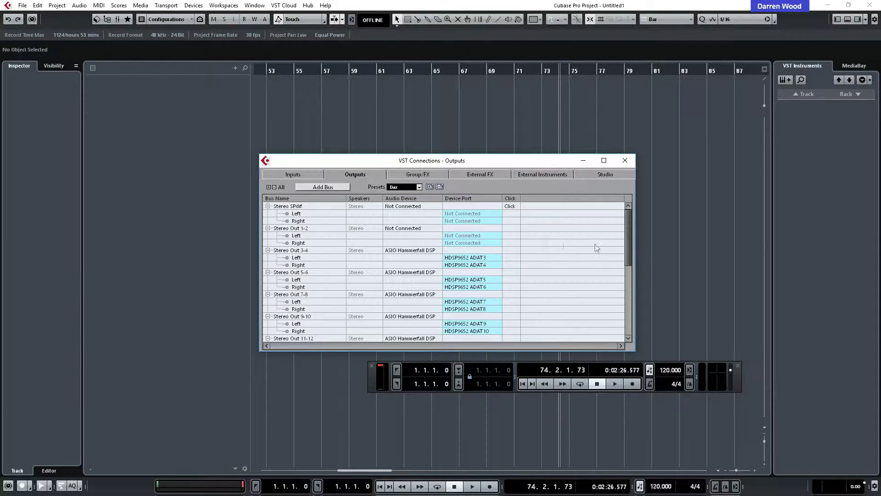
scroll(629, 243, "down", 3)
scroll(630, 247, "up", 3)
left_click(274, 187)
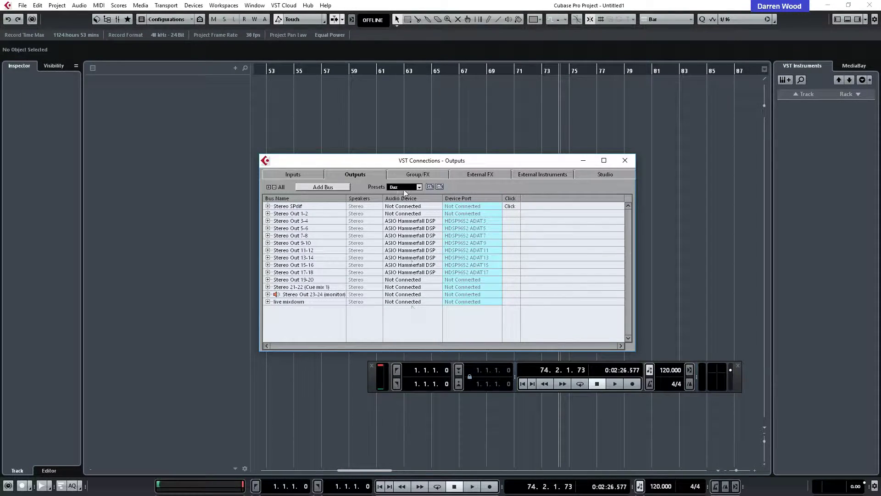
Load the Daz preset on the Studio tab and expand every bus to show its ports.
left_click(594, 175)
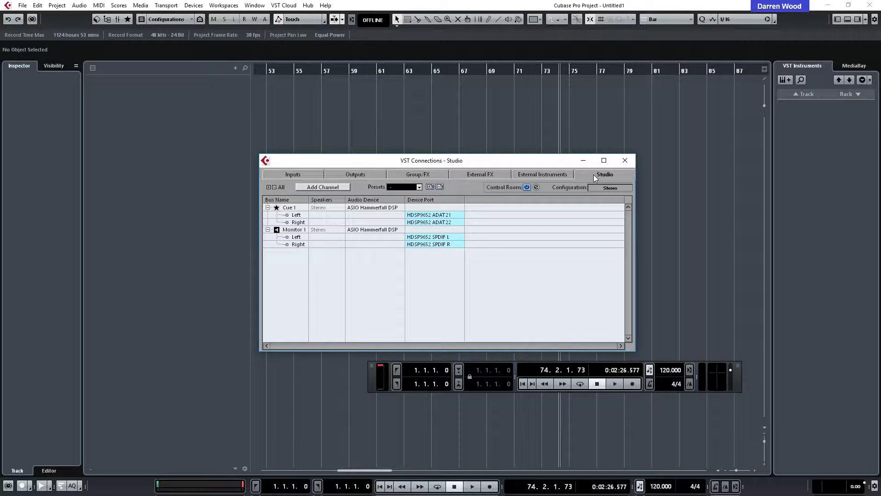
left_click(420, 187)
left_click(423, 209)
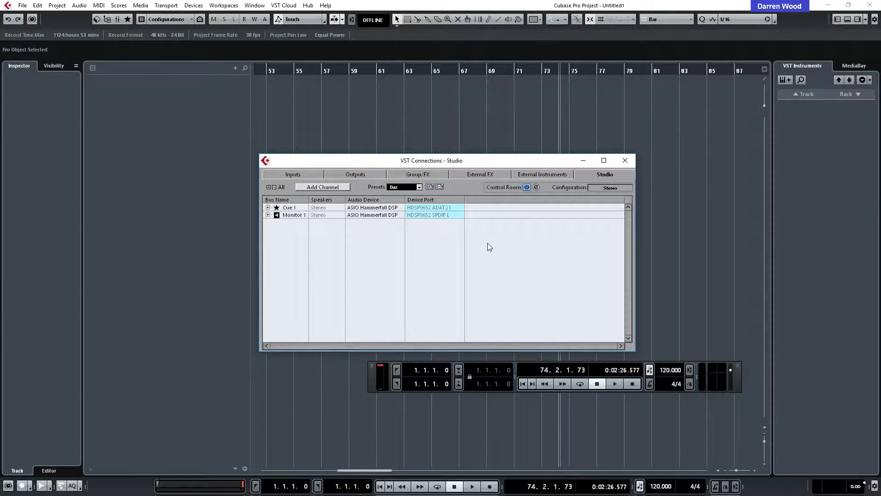
left_click(269, 187)
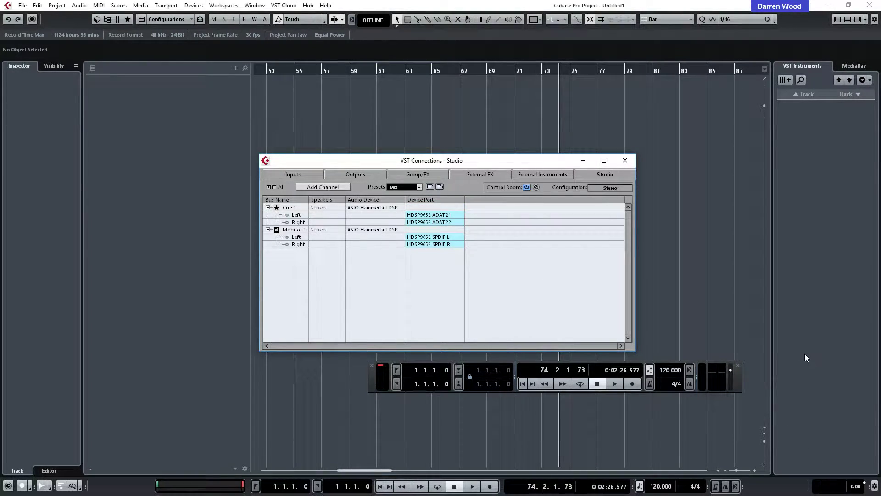
Open the Control Room Mixer, shift the floating transport left, and lower the control room level to -13.2.
left_click(536, 188)
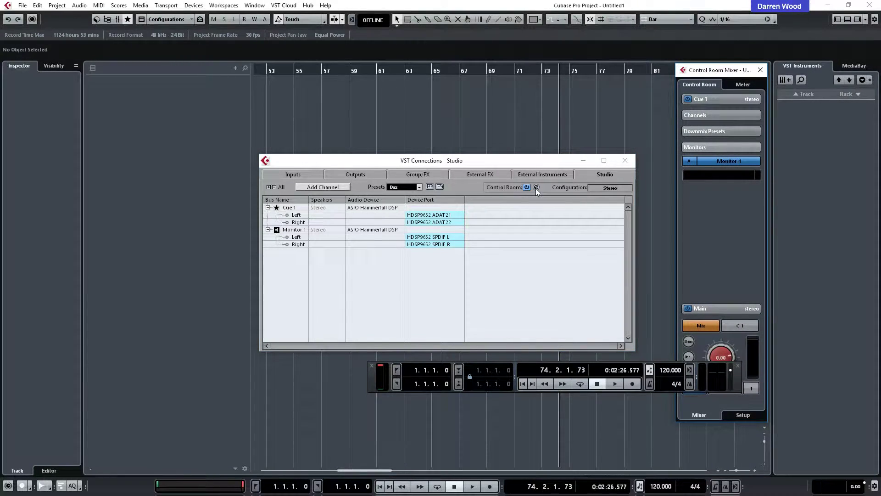
left_click_drag(452, 387, 324, 386)
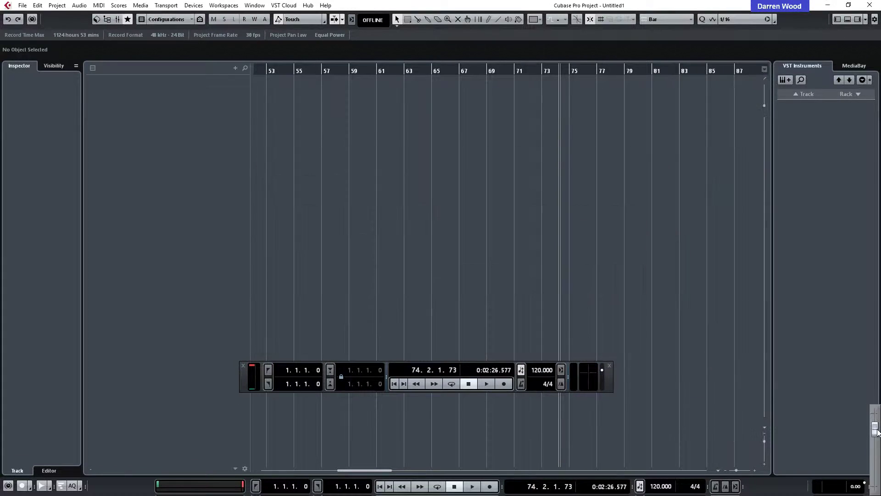
left_click(864, 485)
left_click_drag(864, 485, 876, 465)
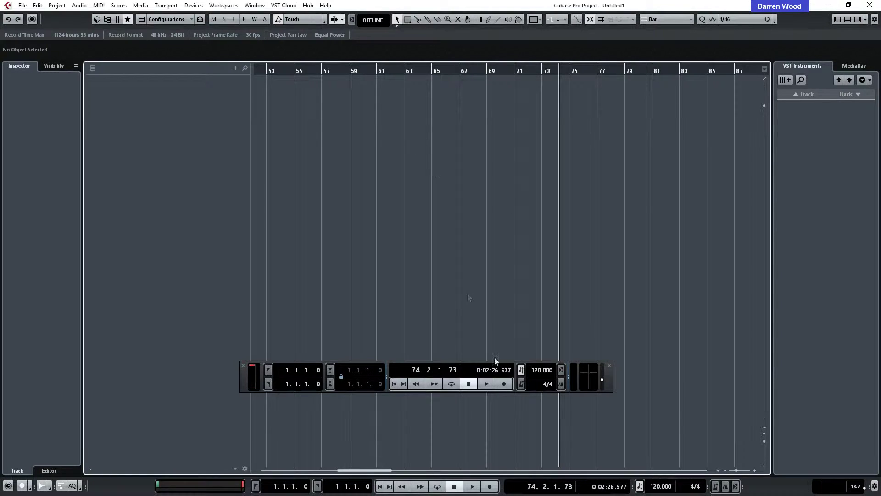
Bring the Control Room Mixer back up and reset the main control-room level to 0.00.
left_click(255, 5)
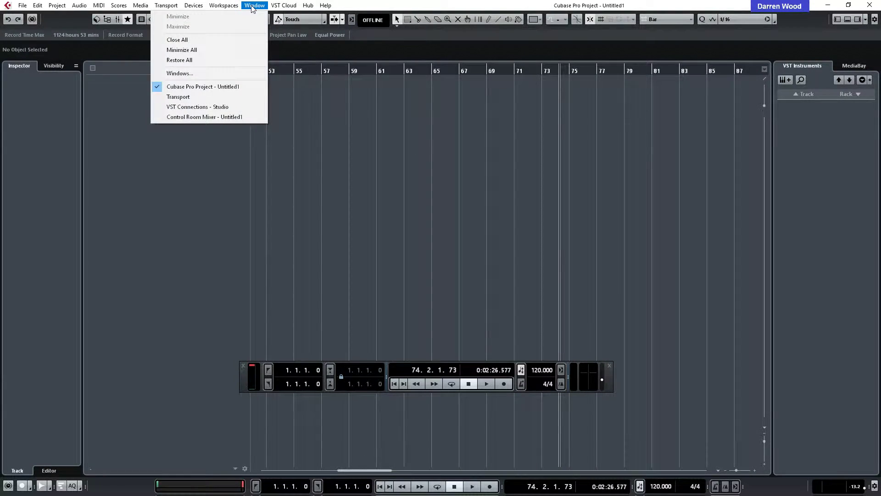
left_click(233, 117)
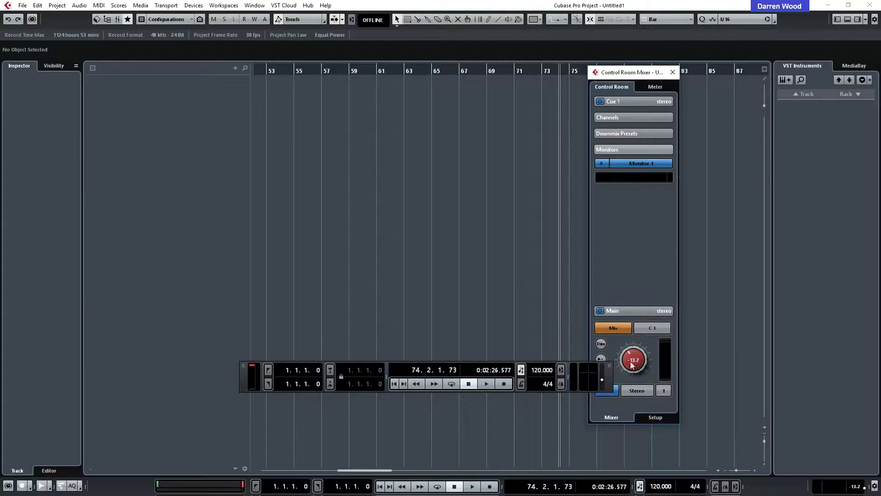
left_click_drag(631, 364, 633, 387)
scroll(603, 381, "up", 5)
mouse_move(602, 375)
left_mouse_down()
mouse_move(620, 372)
mouse_move(602, 378)
left_mouse_up()
left_click_drag(641, 353, 636, 363)
type("0")
key("Return")
Pull the control room level down to -4.57 and try the floating transport panel's level fader.
left_click(854, 487)
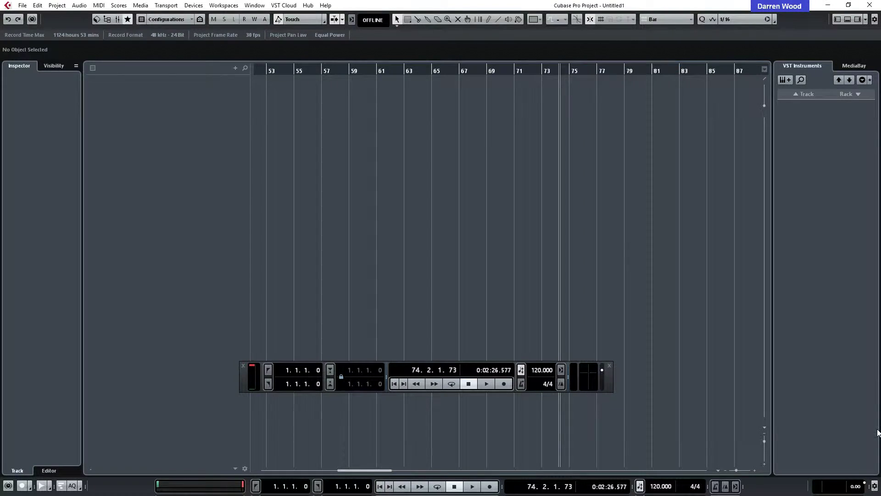
left_click_drag(876, 434, 877, 453)
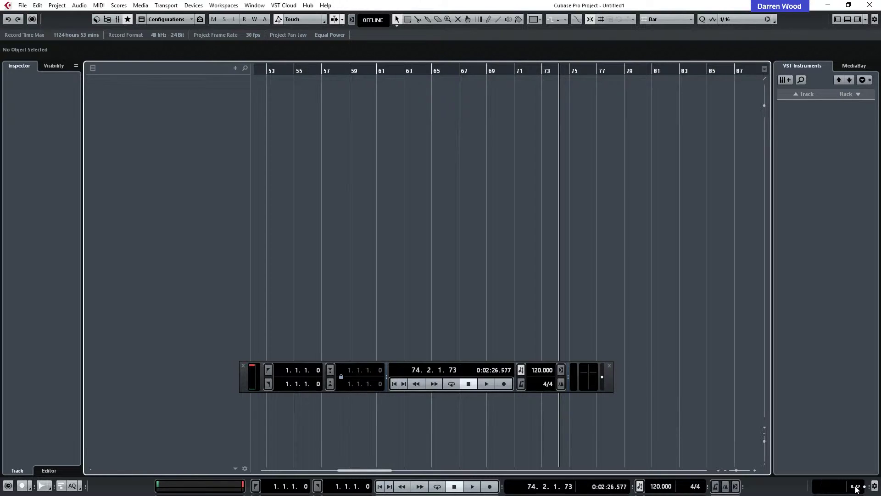
left_click(602, 377)
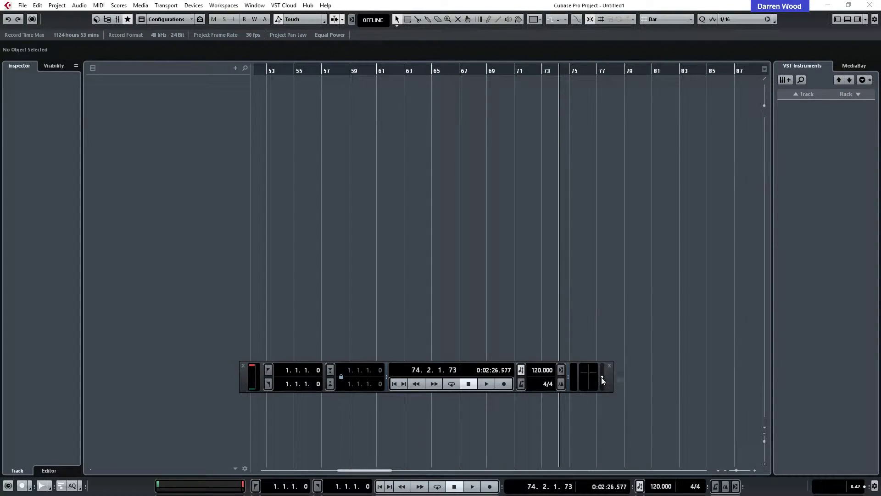
left_click(602, 377)
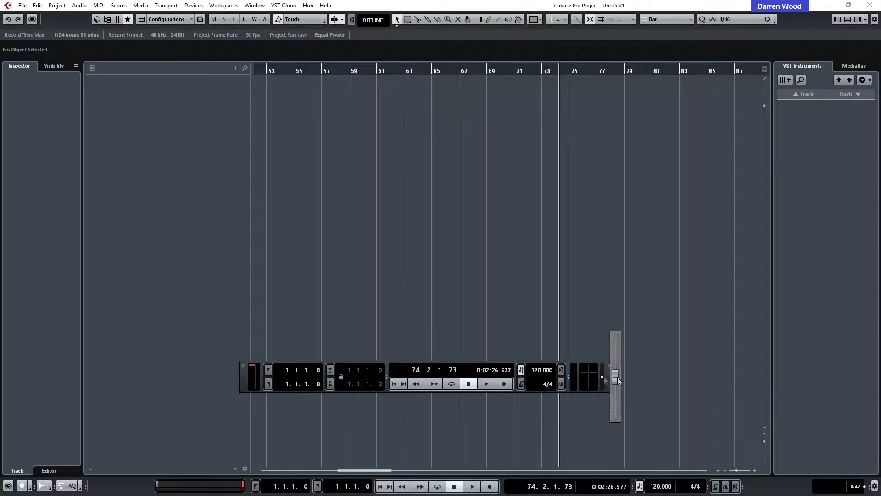
left_click(860, 488)
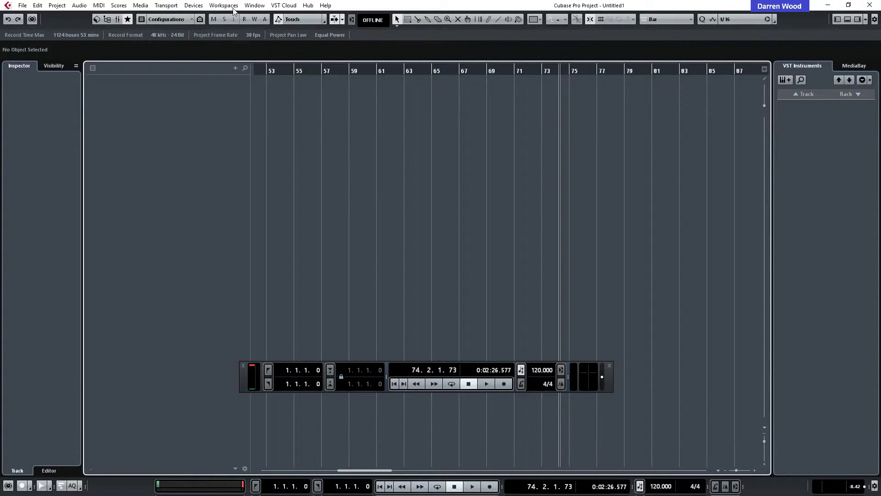
Reopen the Control Room Mixer, move it right, enter 0.00 as the control room level, then close it.
left_click(253, 5)
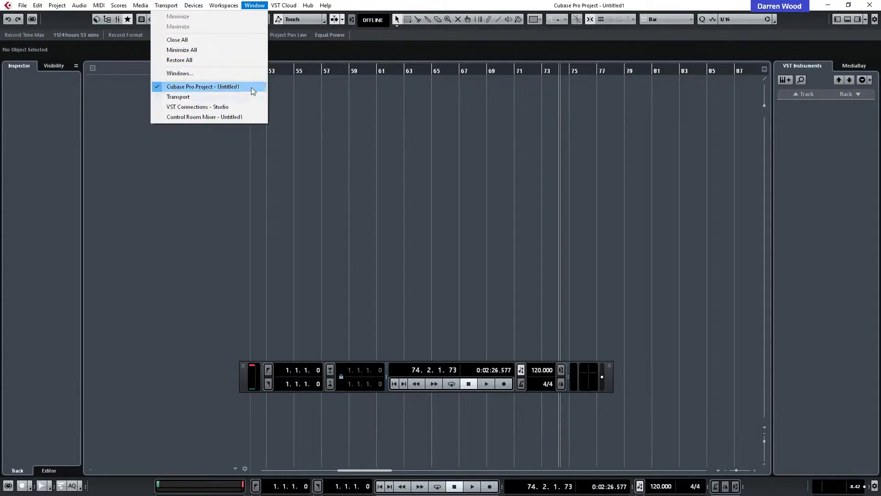
left_click(237, 119)
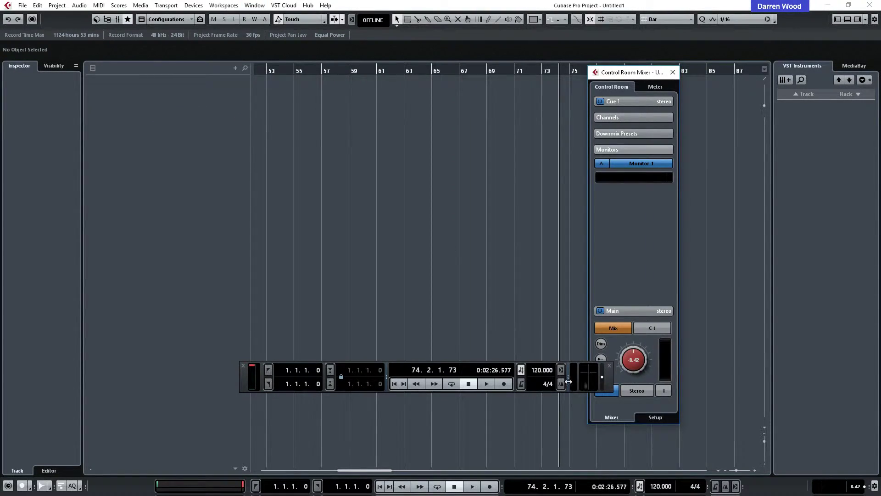
left_click_drag(619, 74, 678, 75)
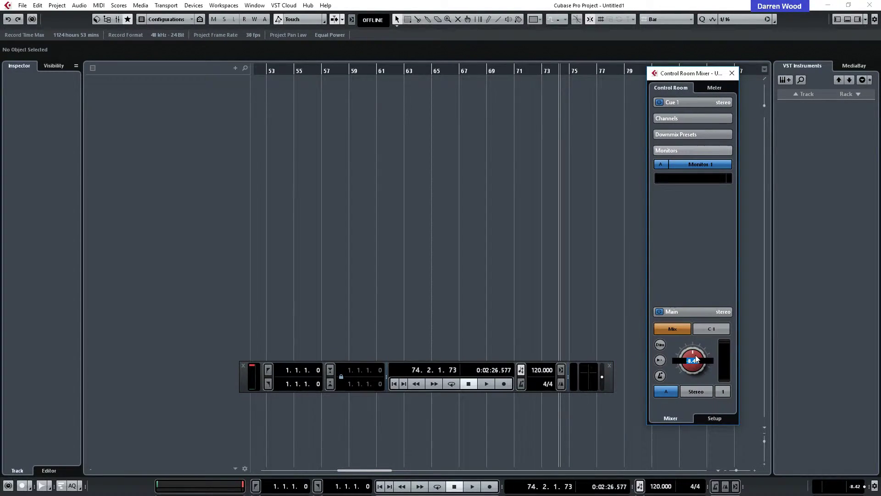
type("0")
key("Return")
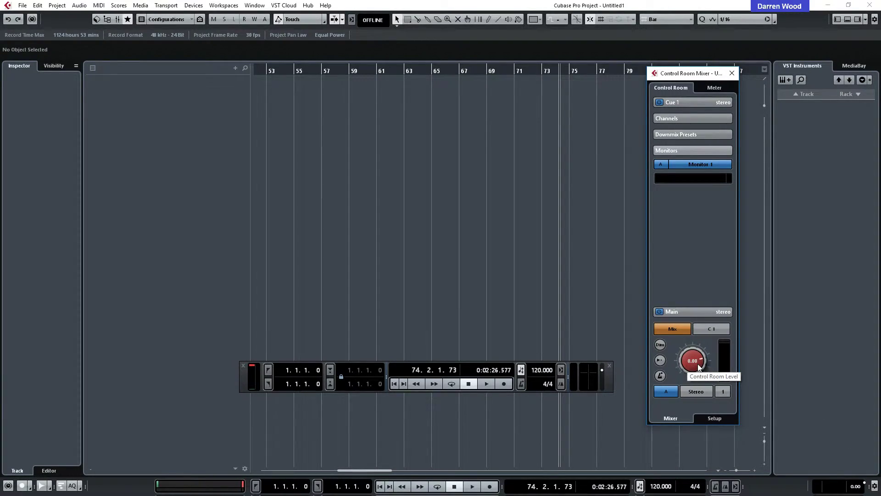
mouse_move(698, 366)
left_mouse_down()
mouse_move(696, 358)
mouse_move(702, 364)
left_mouse_up()
double_click(697, 362)
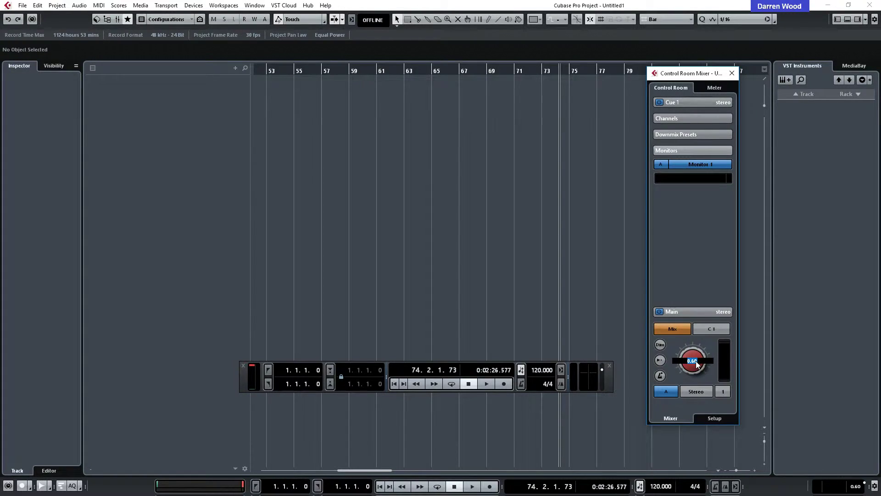
type("0")
key("Return")
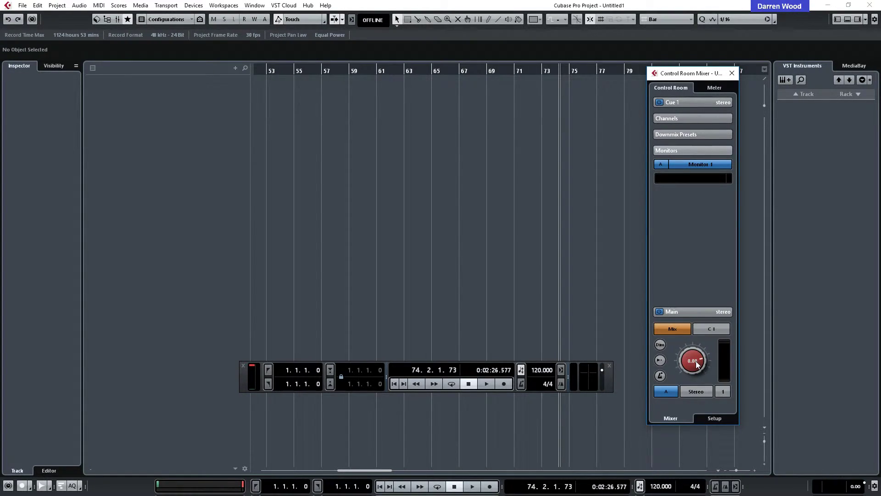
left_click(731, 73)
Close the floating transport panel and narrow the bottom transport bar's right-hand zone.
left_click(610, 366)
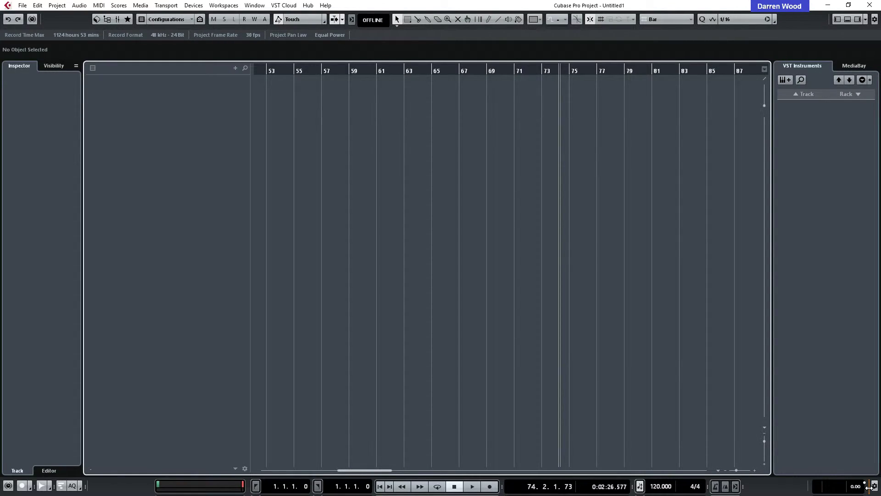
left_click_drag(868, 487, 851, 491)
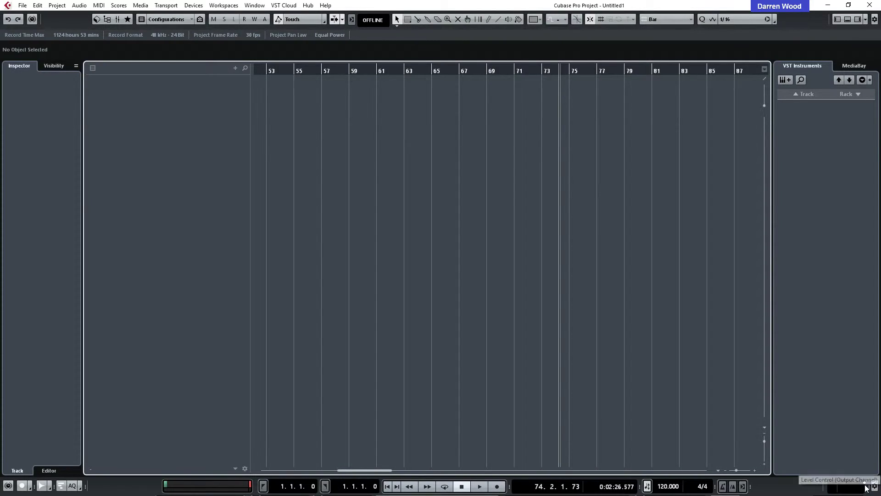
mouse_move(866, 490)
left_mouse_down()
mouse_move(853, 490)
mouse_move(865, 489)
left_mouse_up()
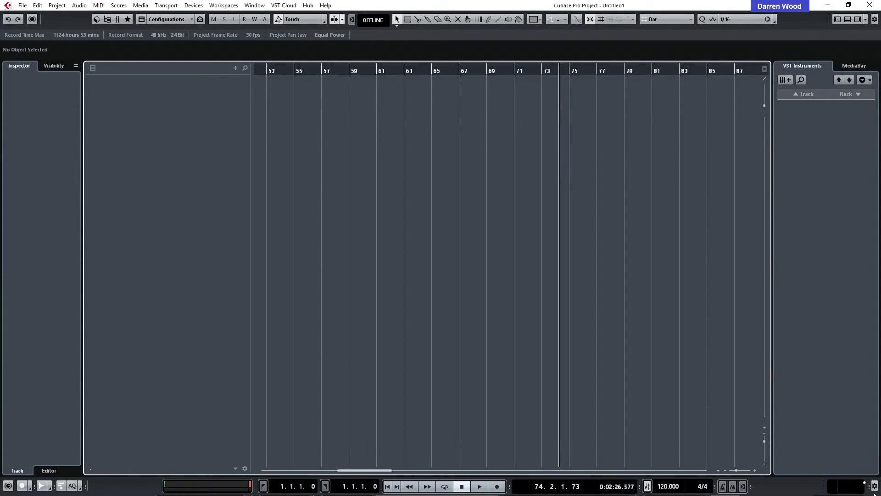
left_click_drag(867, 490, 855, 490)
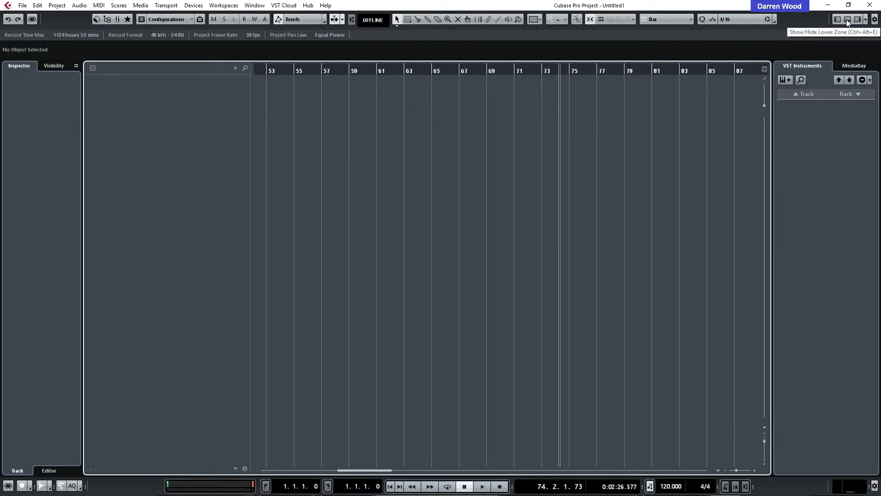
left_click(866, 20)
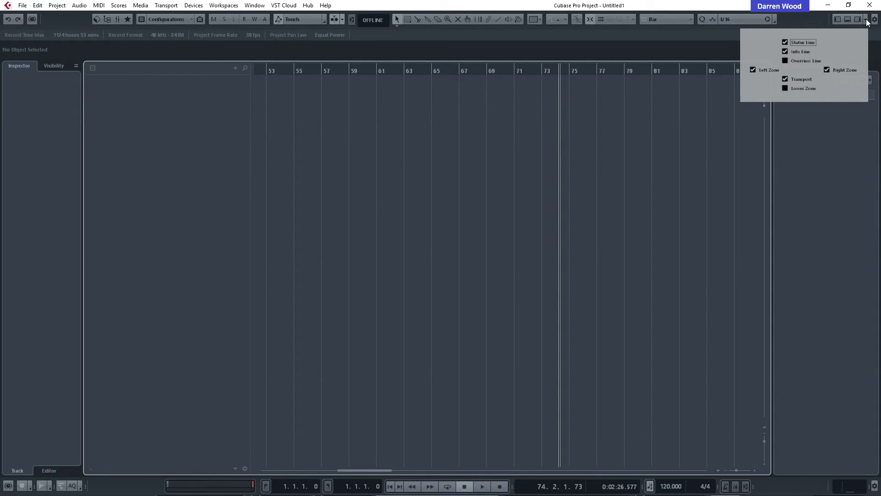
left_click(784, 79)
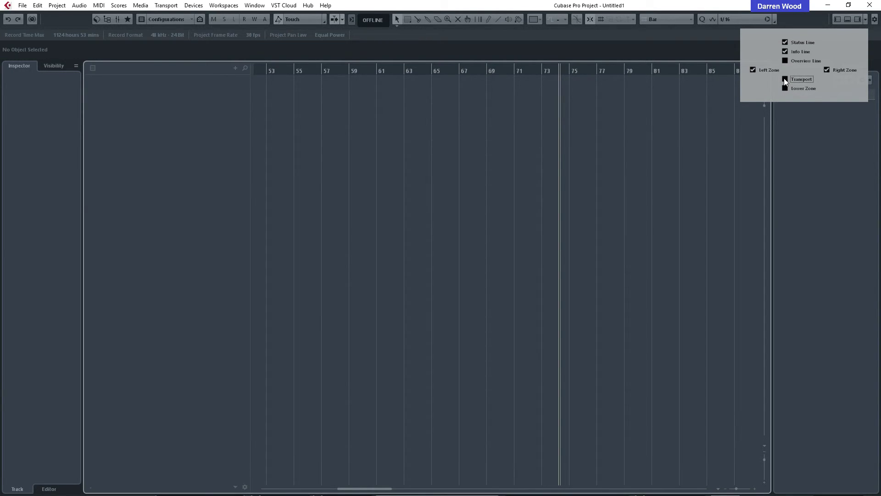
left_click(785, 79)
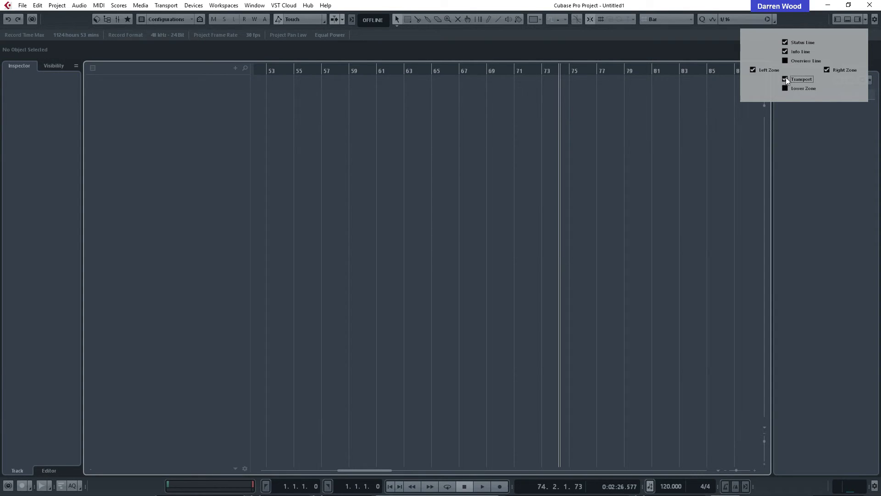